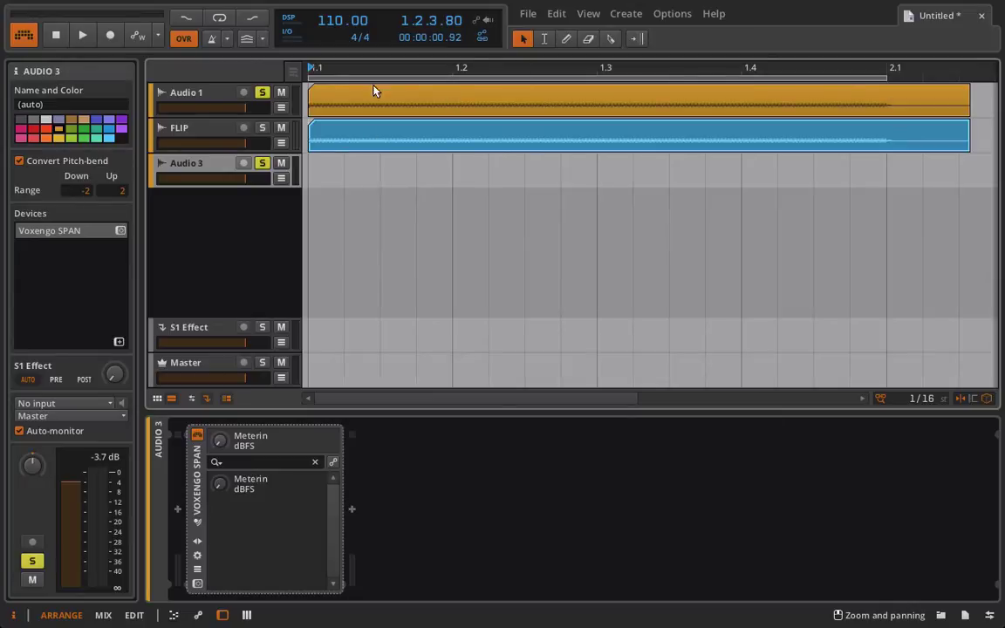
Open the Voxengo SPAN analyzer on Audio 3 and play the arrangement with FLIP unsoloed to examine the Audio 1 spectrum
click(197, 582)
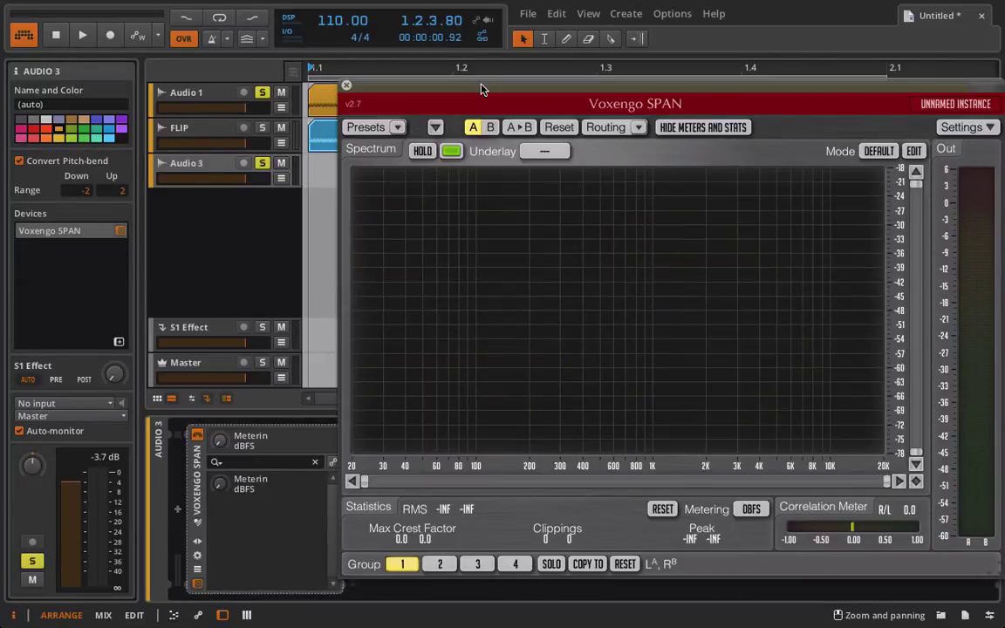
key(space)
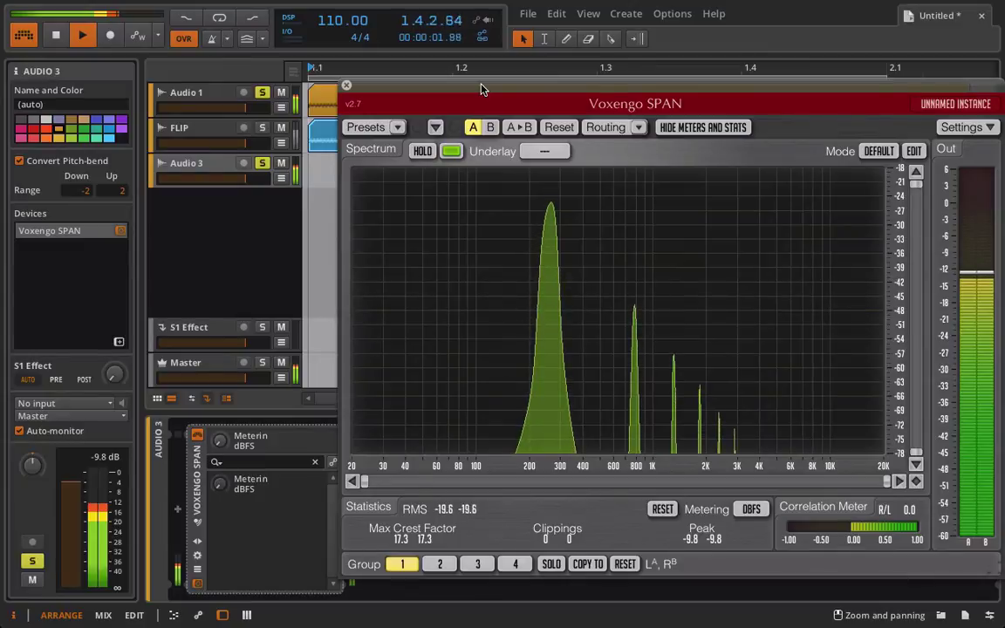
key(space)
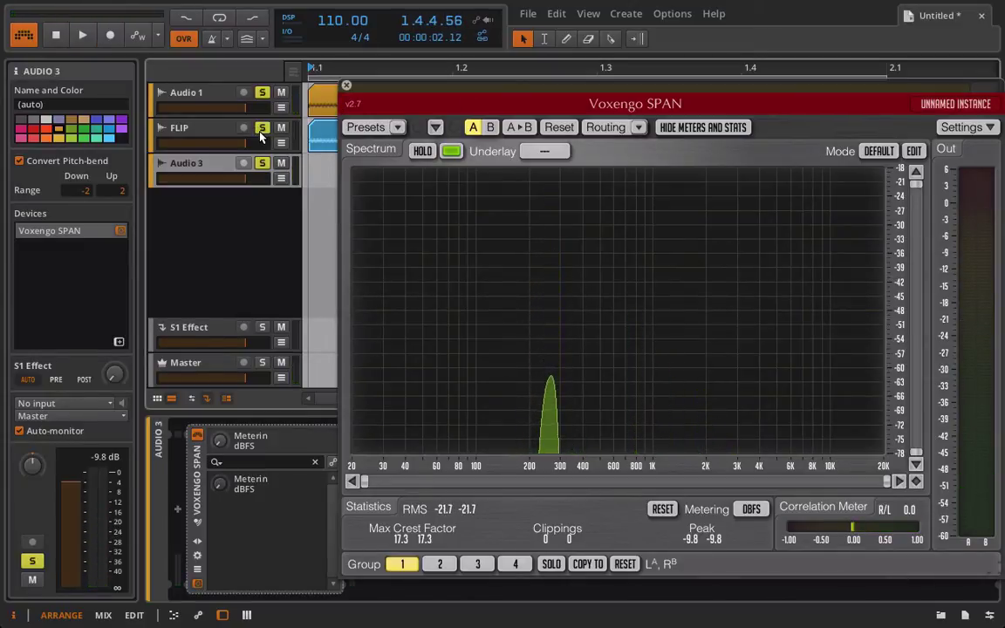
Solo the FLIP track and play it together with Audio 1 to compare the combined spectrum and level
click(227, 132)
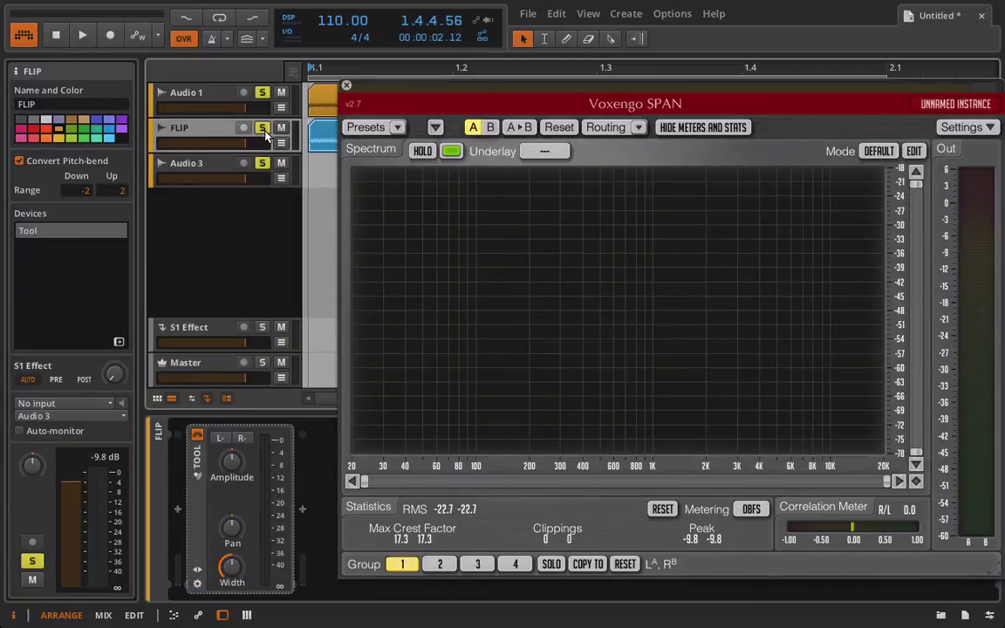
click(199, 92)
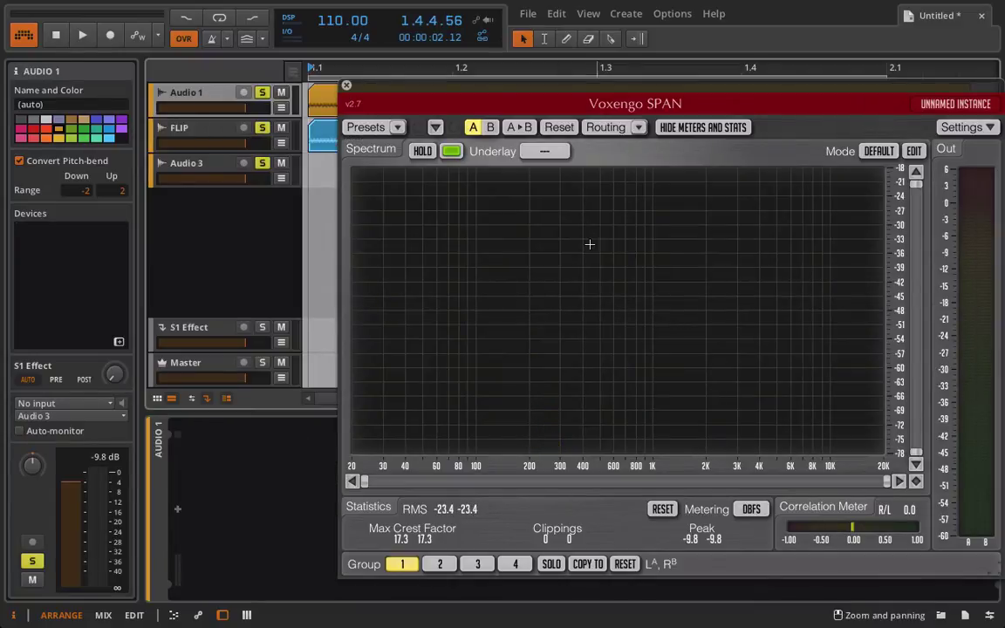
key(space)
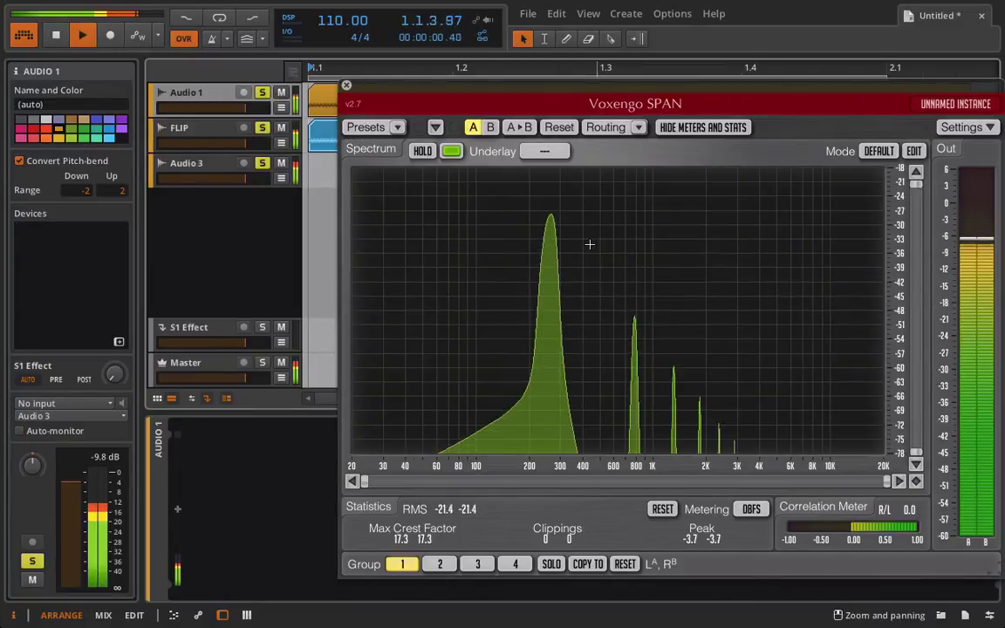
click(263, 128)
key(space)
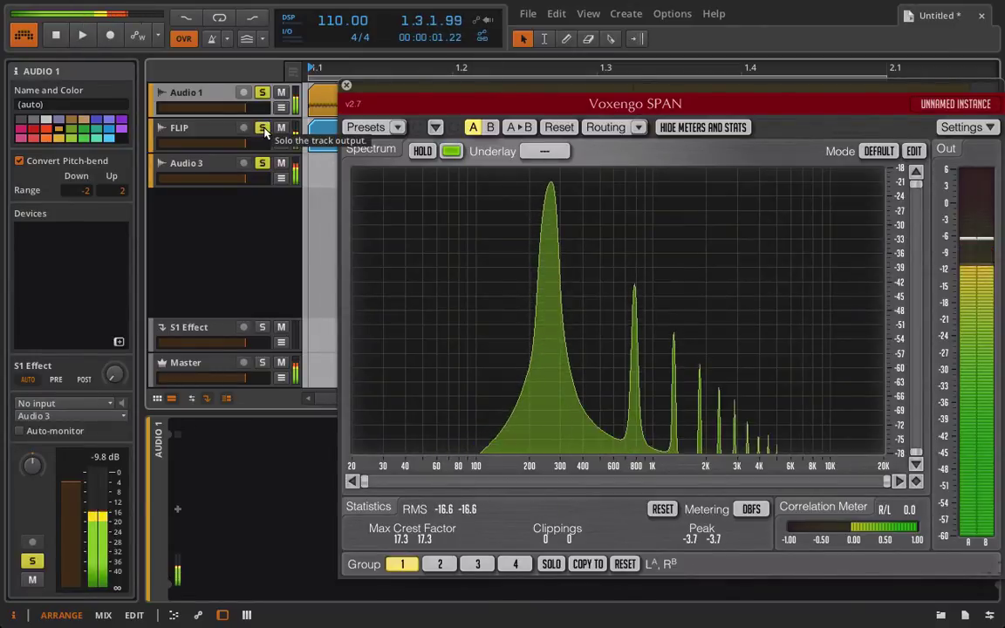
Close the analyzer and examine the zoomed-in waveforms of the Audio 1 and FLIP clips in an enlarged detail editor
click(346, 85)
double_click(417, 97)
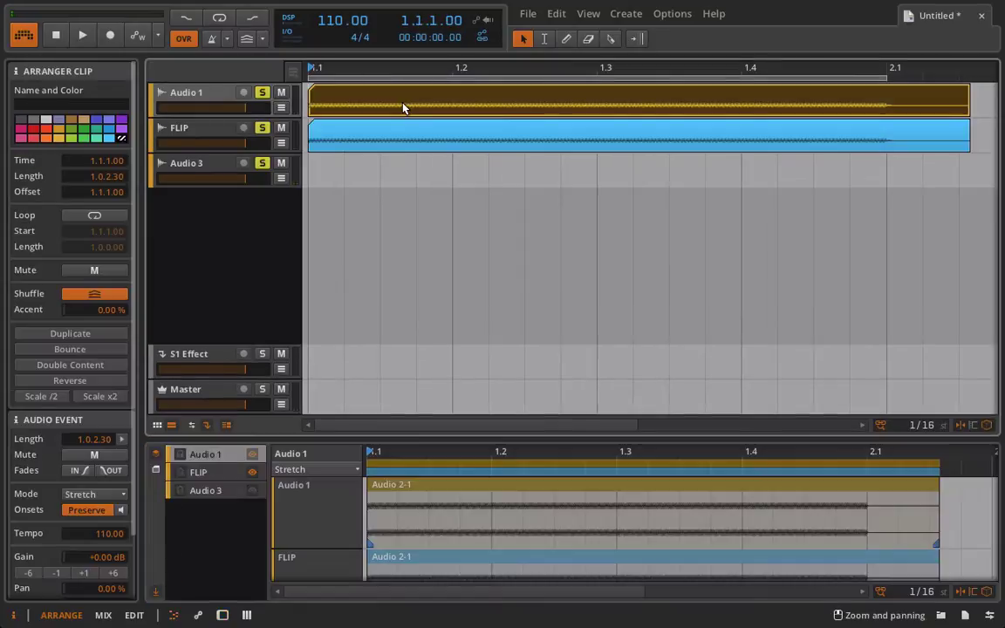
drag(372, 441, 496, 466)
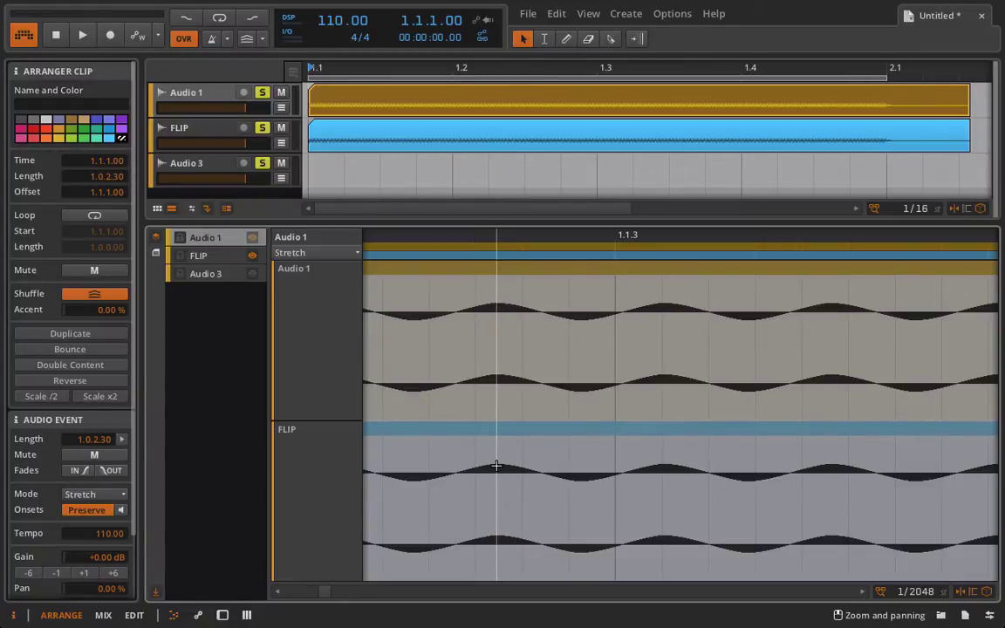
drag(495, 466, 400, 218)
Invert the phase of both the left and right channels in FLIP's Tool device and play the two tracks together
click(208, 134)
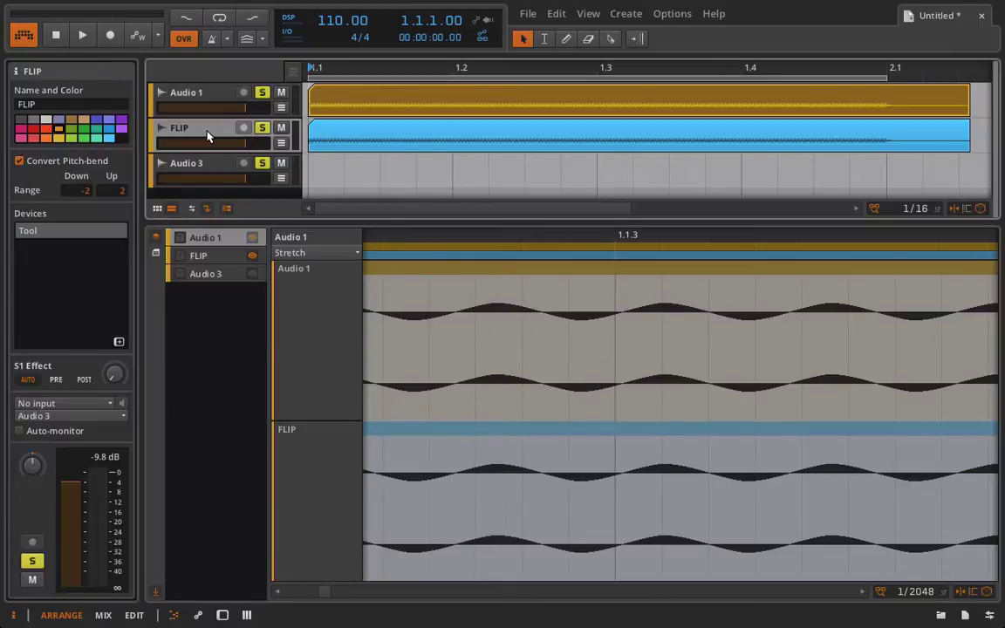
key(d)
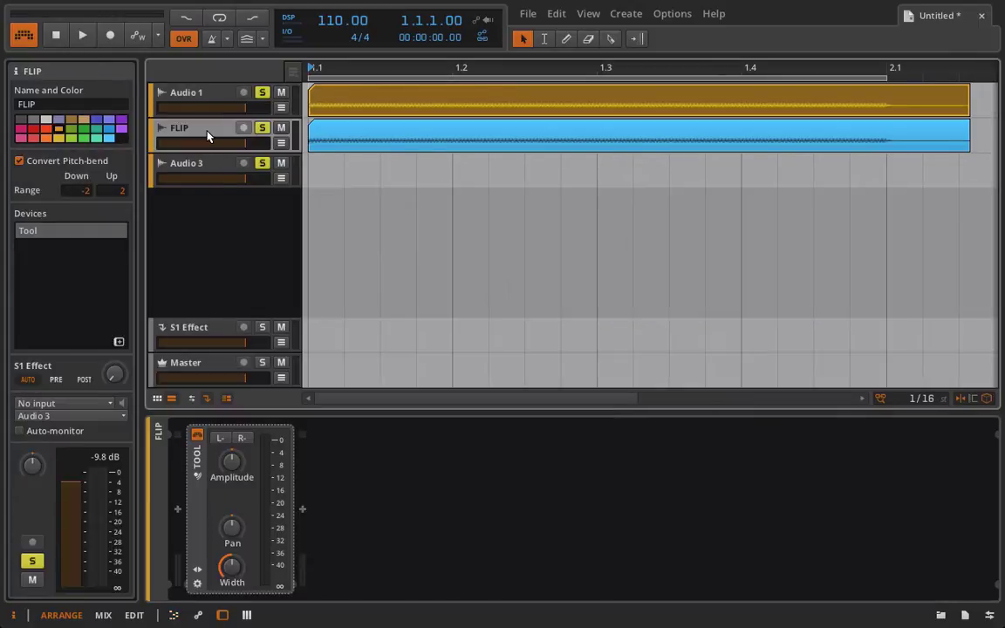
click(220, 438)
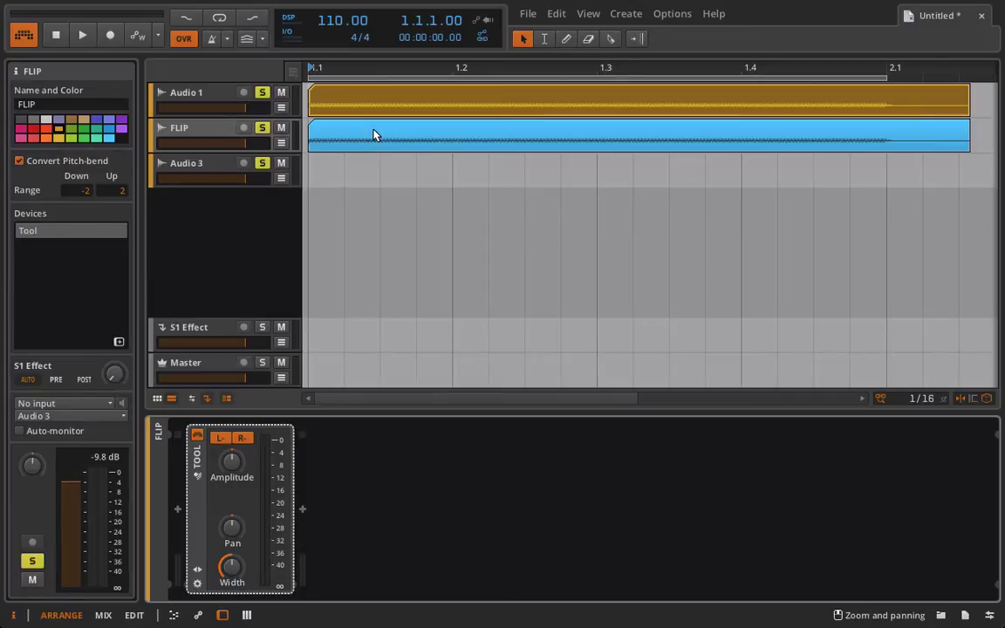
key(space)
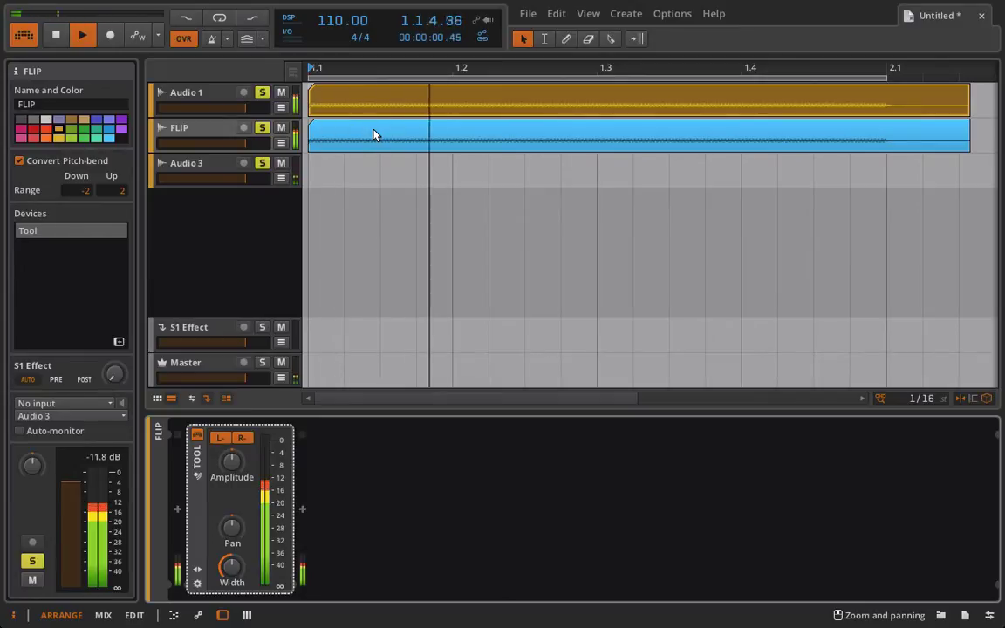
key(space)
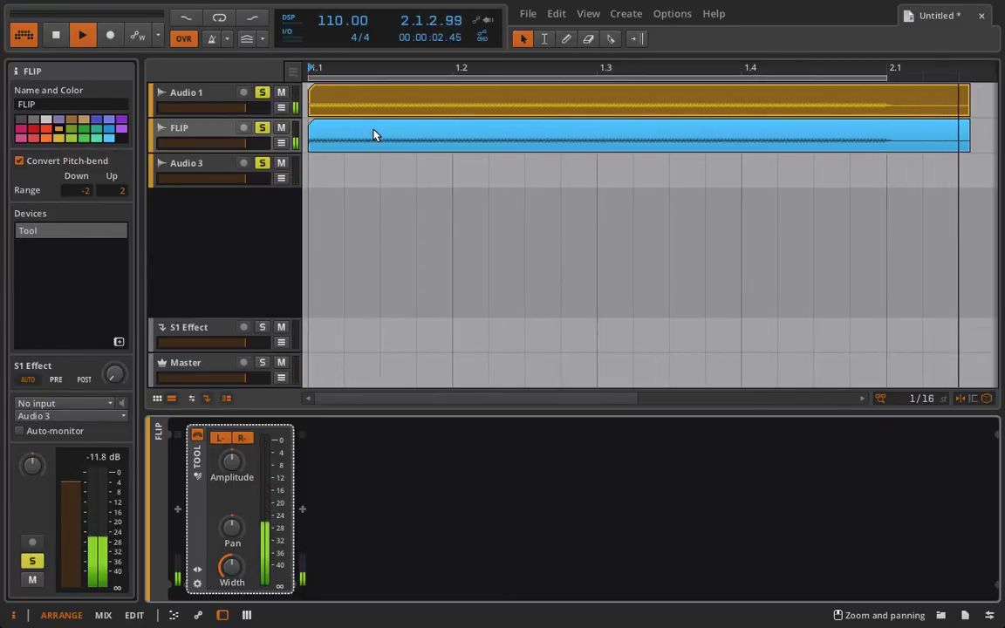
Bounce the FLIP clip in place and color the clip red
click(390, 148)
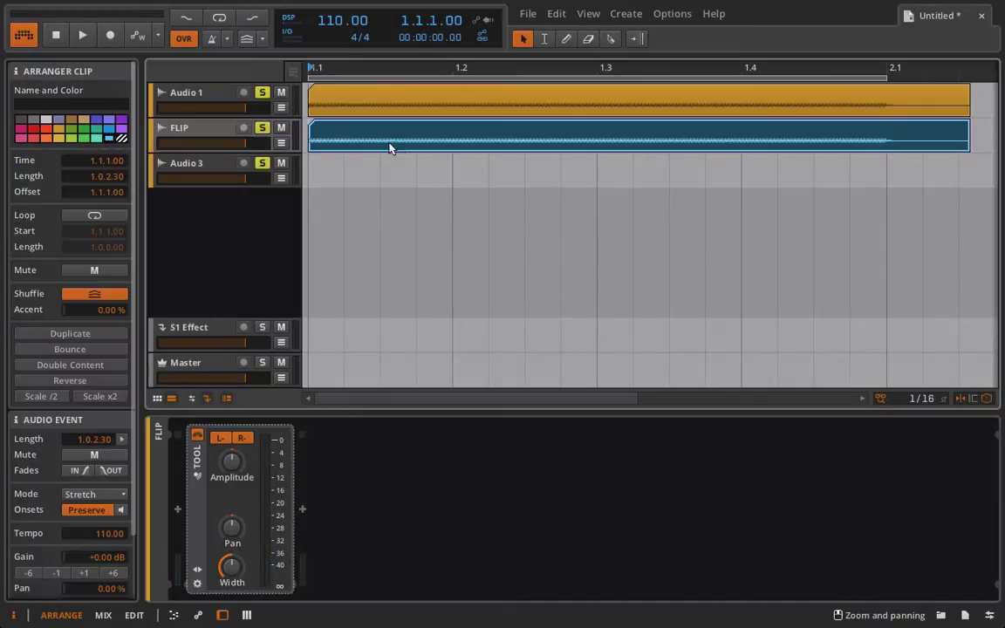
right_click(375, 134)
click(425, 231)
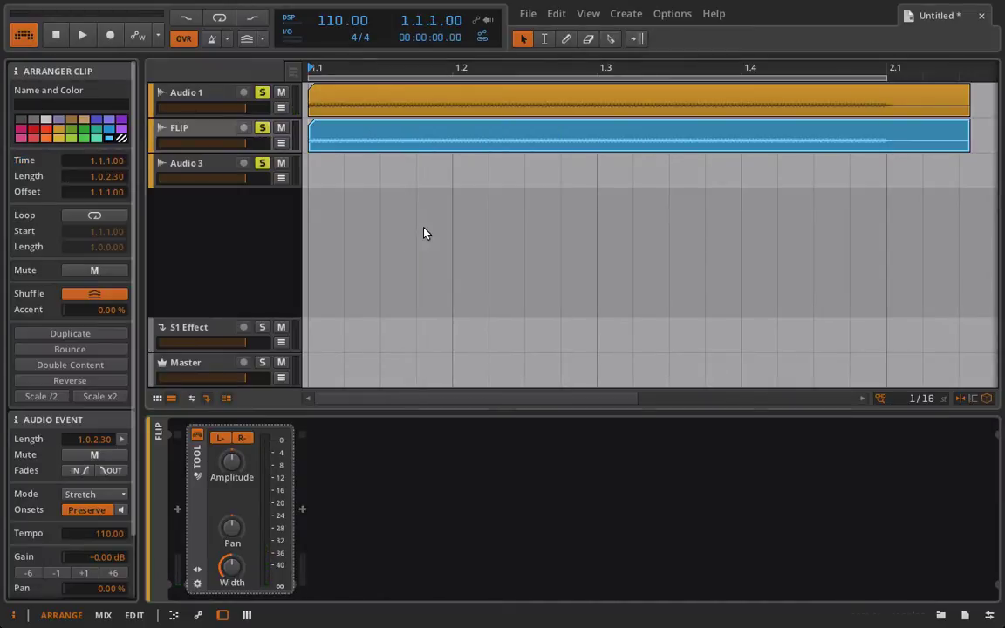
right_click(343, 146)
click(394, 159)
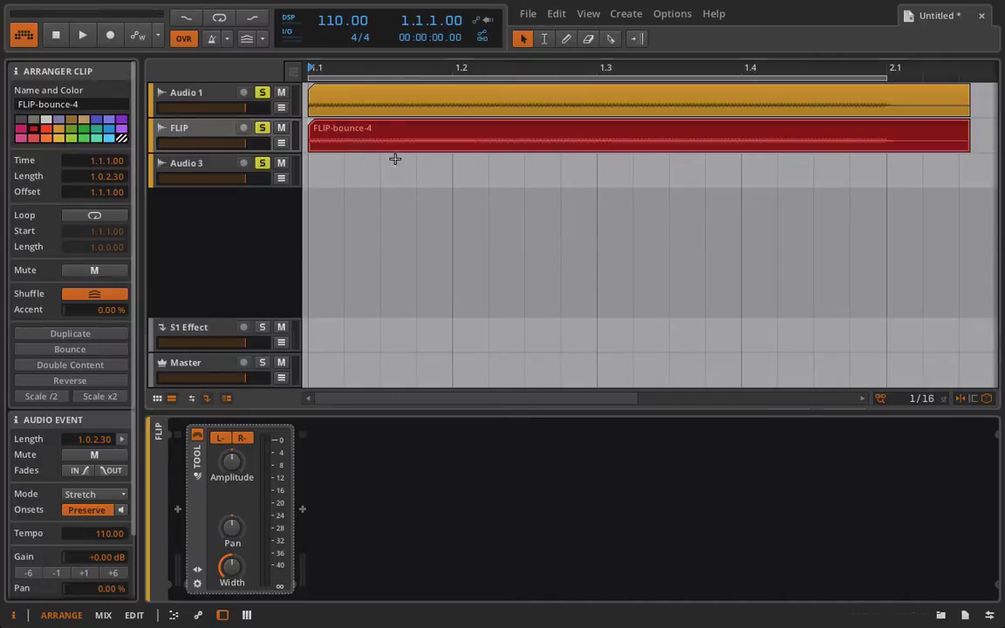
Play the arrangement and examine the zoomed-in waveform of the red FLIP clip against the Audio 1 clip
key(space)
key(space)
double_click(448, 146)
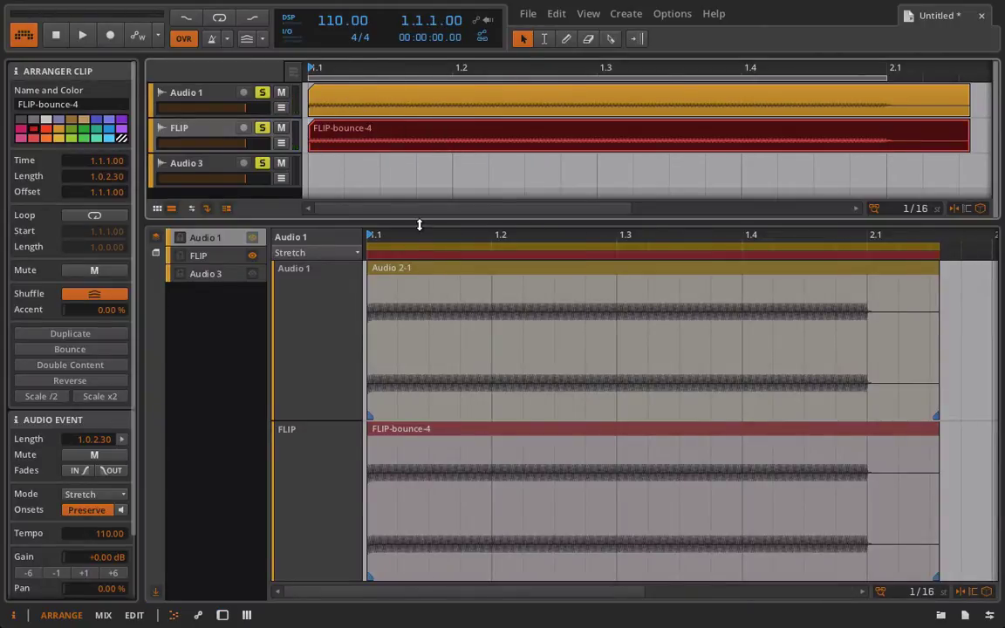
drag(420, 237, 427, 410)
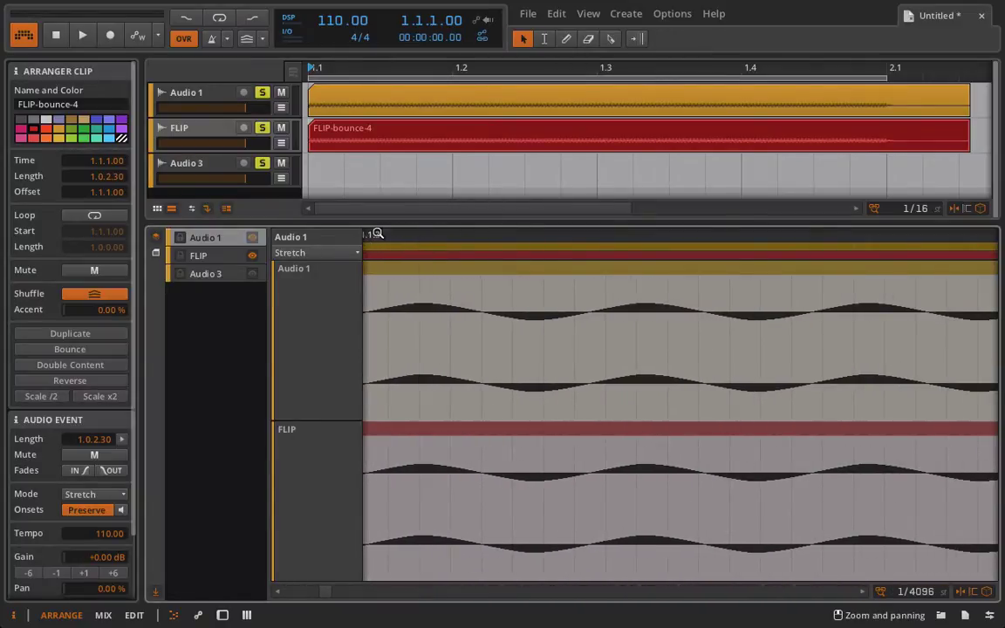
click(407, 148)
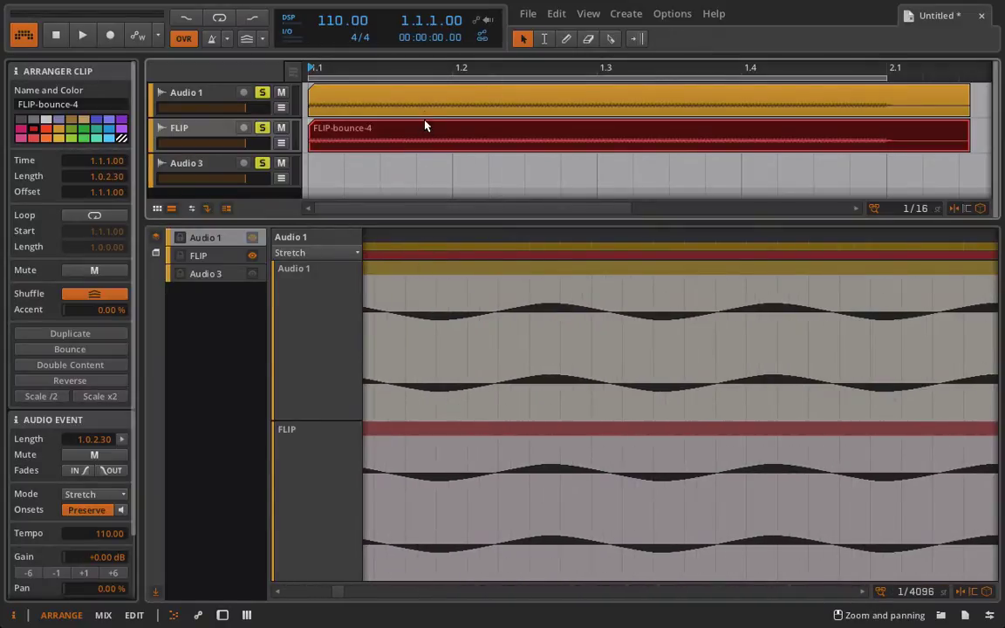
click(426, 112)
Bounce the red FLIP clip to a new audio track with the Post-Fader source and place that track directly below Audio 1
click(240, 130)
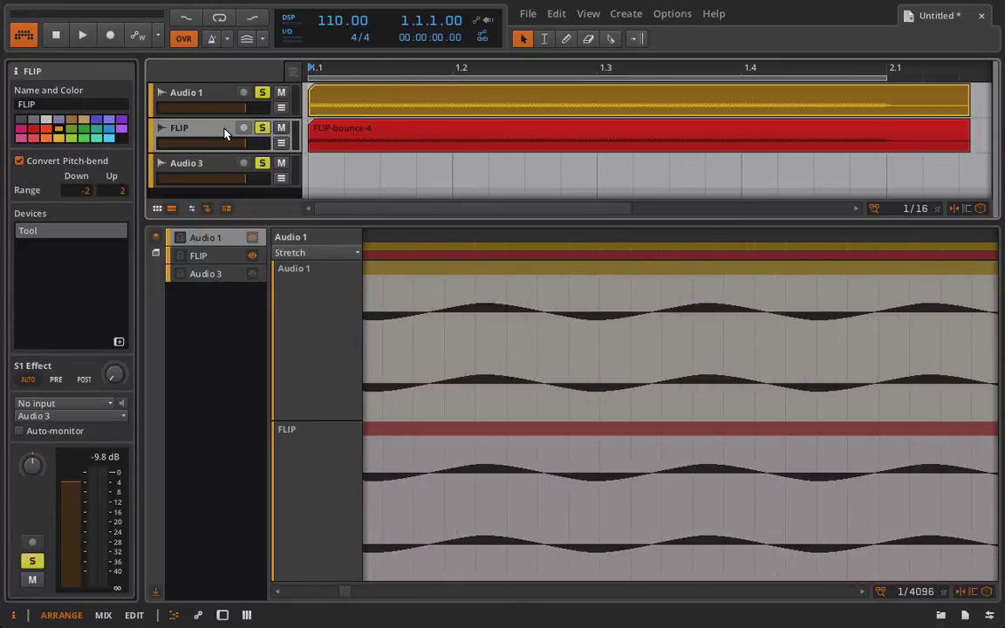
click(332, 133)
click(235, 131)
key(d)
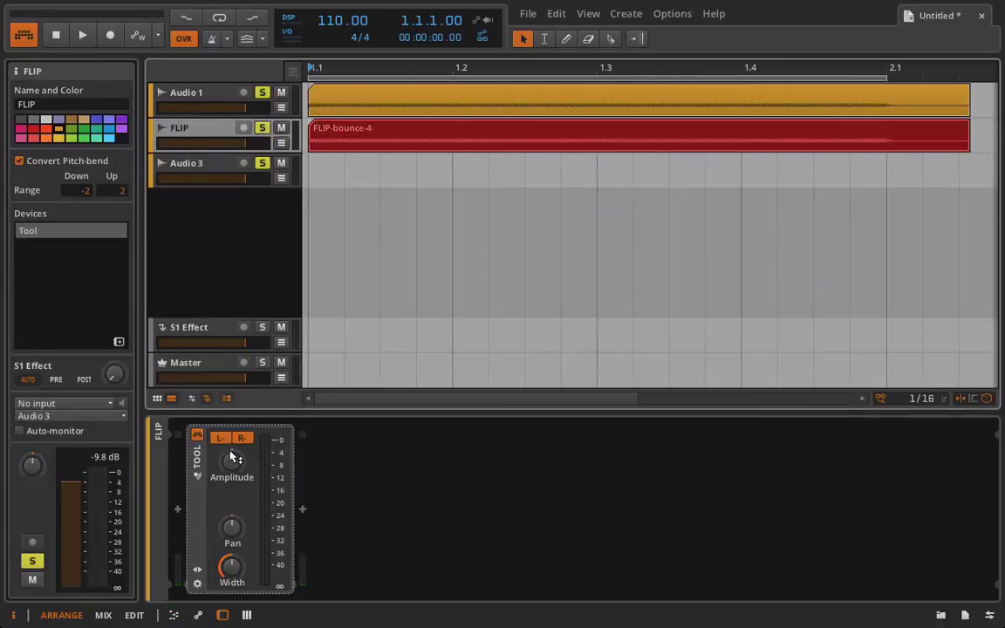
right_click(383, 143)
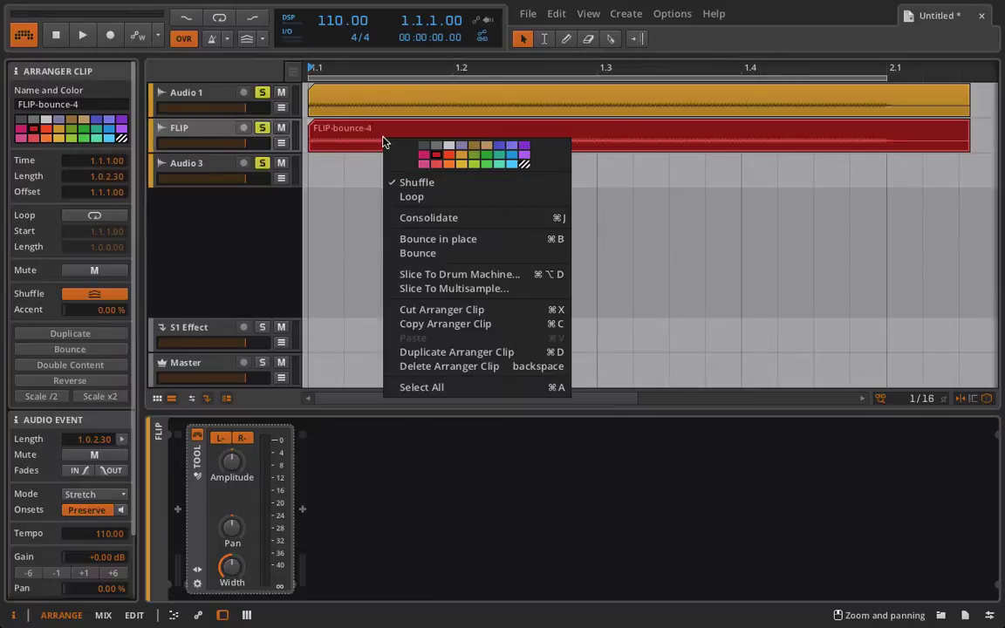
click(465, 253)
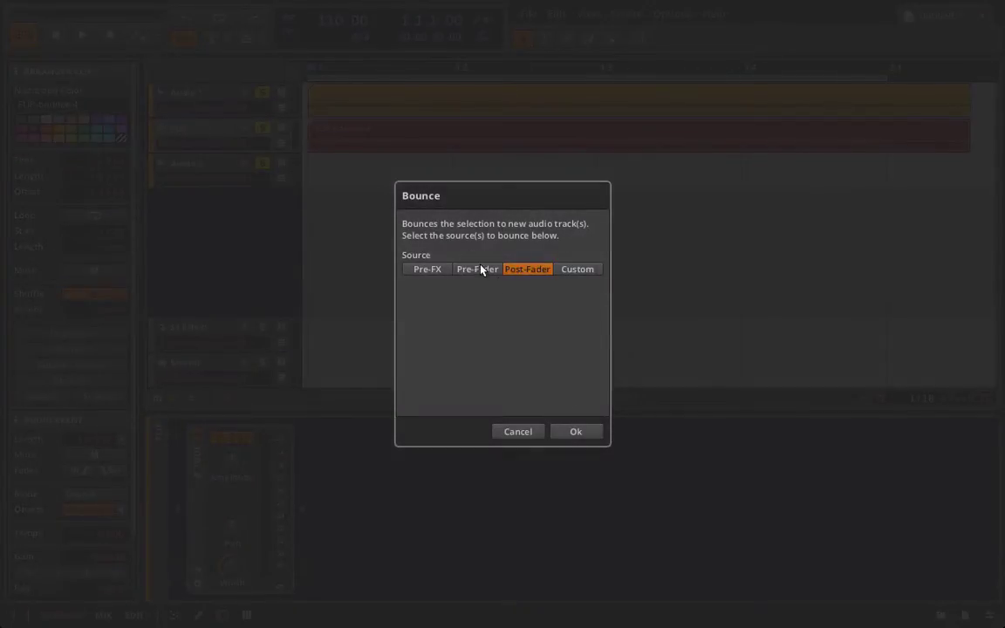
click(567, 432)
drag(221, 200, 194, 118)
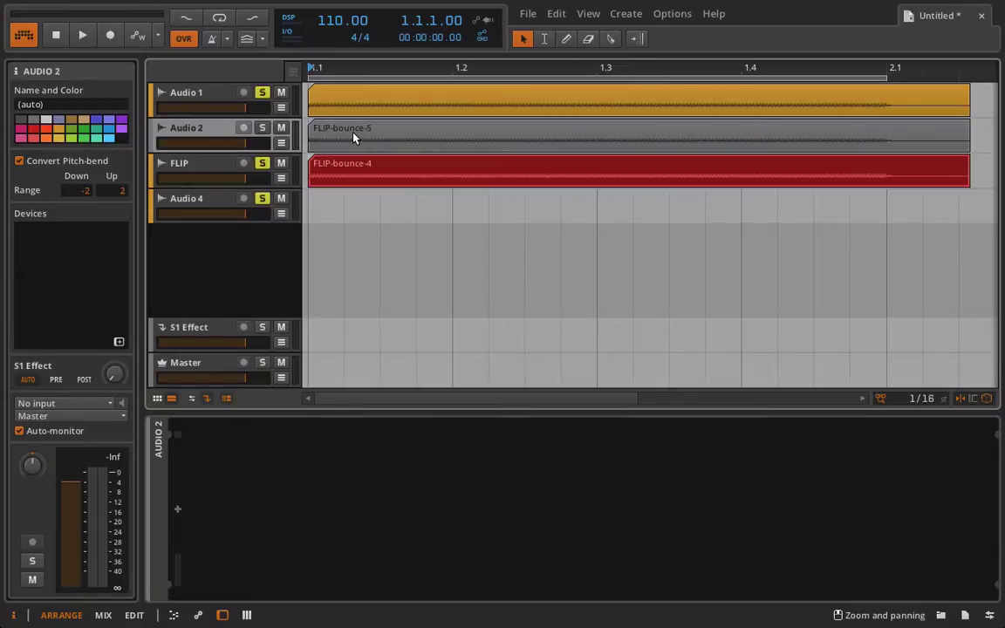
Delete the original FLIP track, keeping the track with the new bounced clip
click(354, 139)
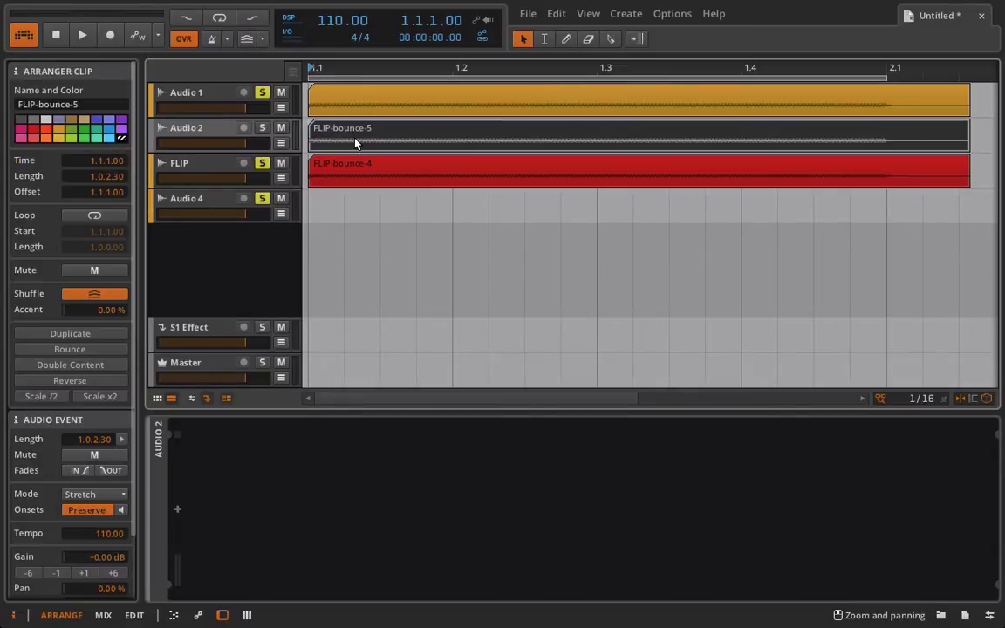
click(217, 164)
key(Delete)
Route the Audio 2 output to Audio 3, solo Audio 2 and play it together with Audio 1
click(200, 141)
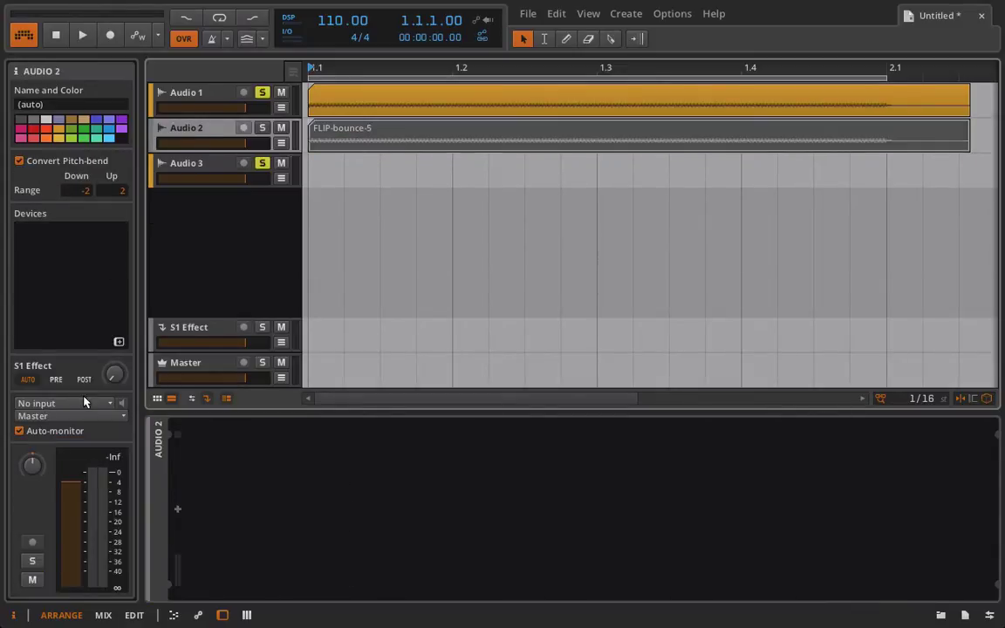
click(74, 415)
click(132, 415)
click(91, 415)
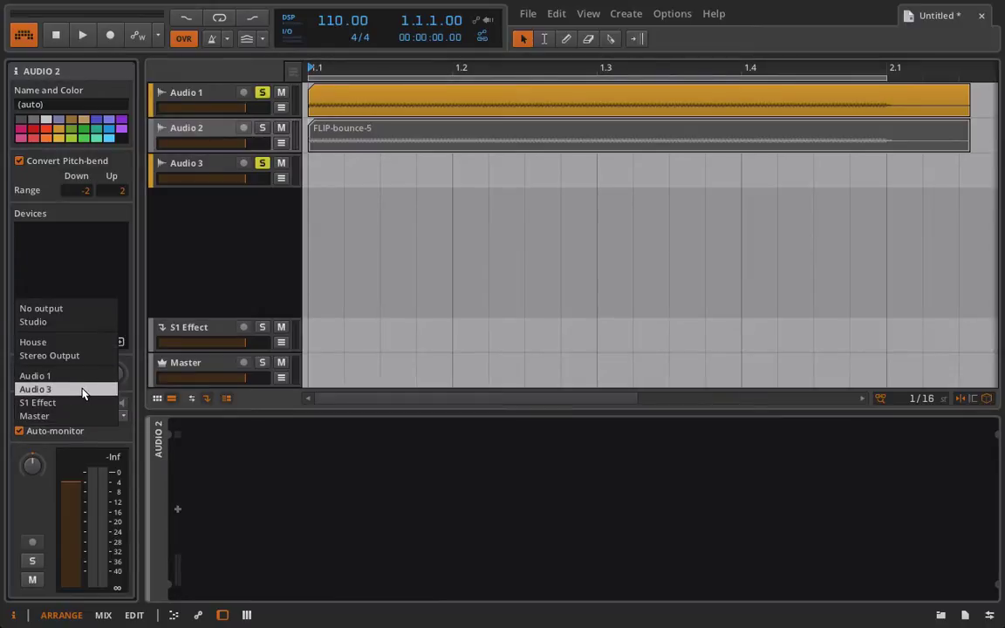
click(83, 389)
click(262, 128)
key(space)
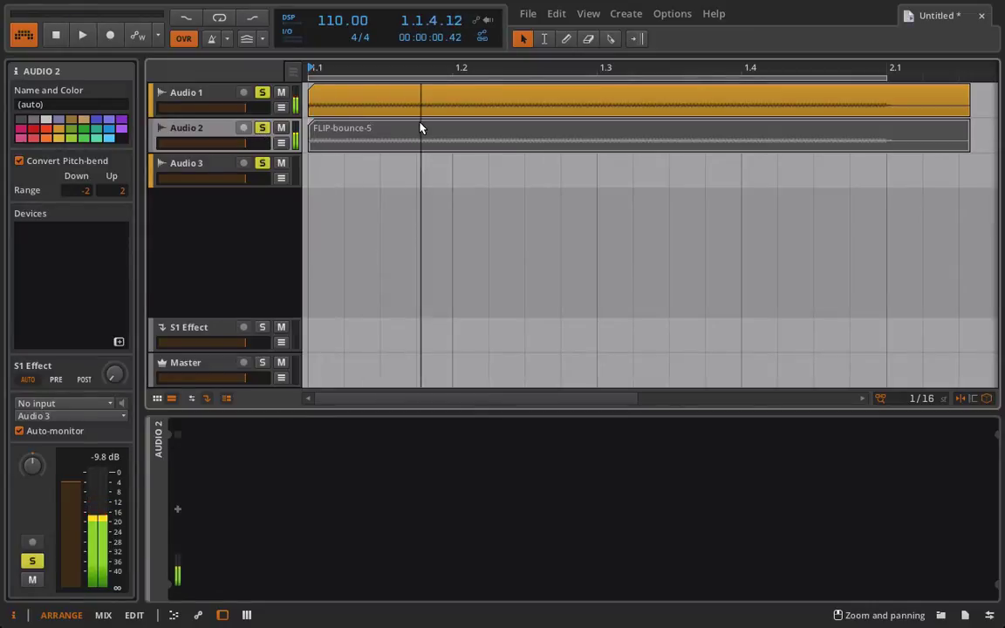
click(420, 128)
Compare the zoomed-in waveforms of the Audio 1 clip and the FLIP-bounce-5 clip in the detail editor
double_click(412, 135)
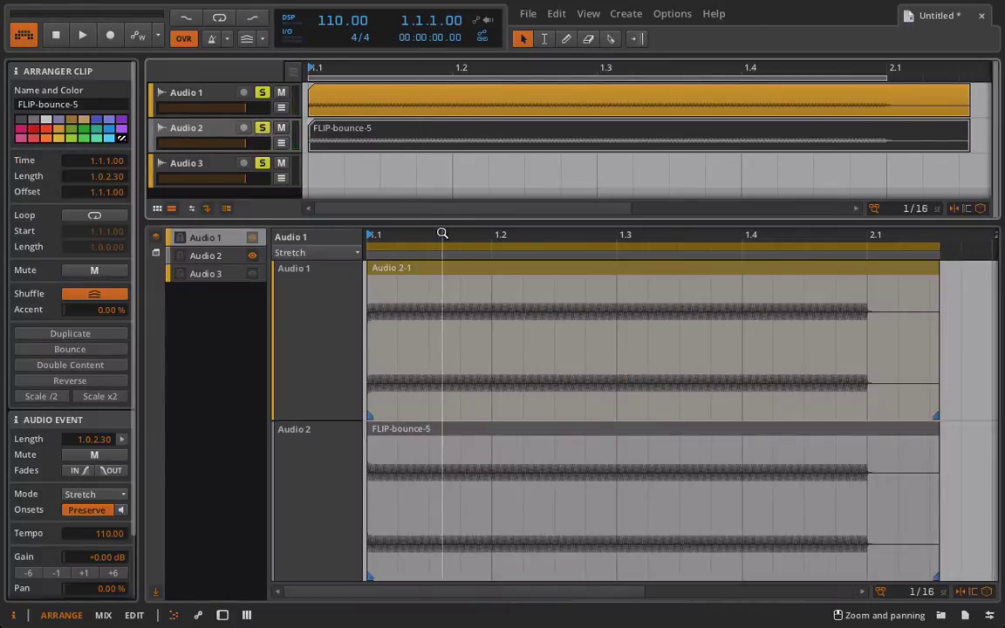
drag(442, 233, 696, 498)
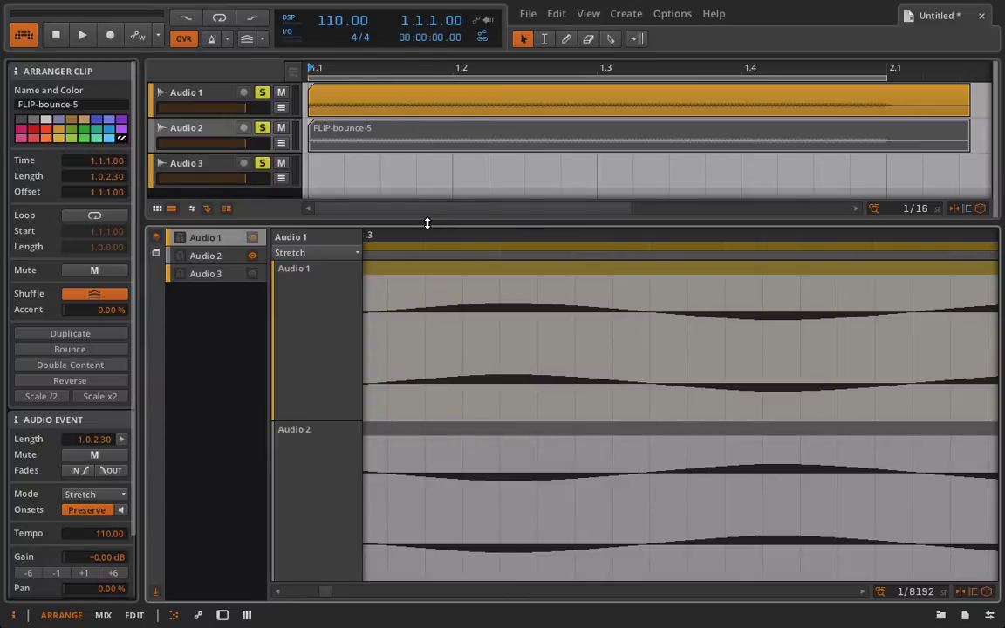
drag(427, 224, 396, 349)
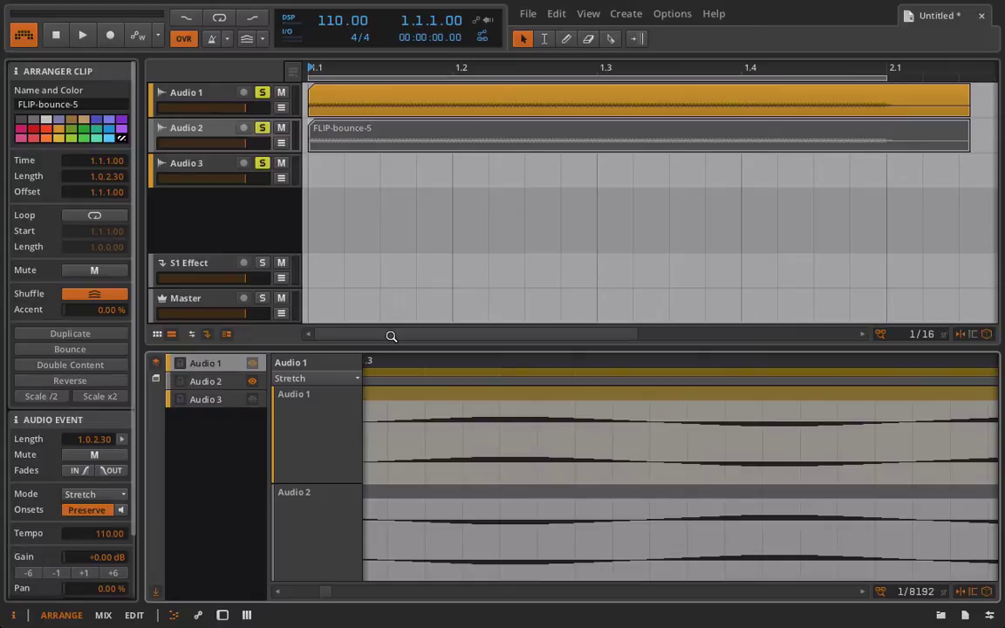
Delete the Audio 1, Audio 2 and Audio 3 tracks and shrink the detail editor to its minimum height
click(210, 100)
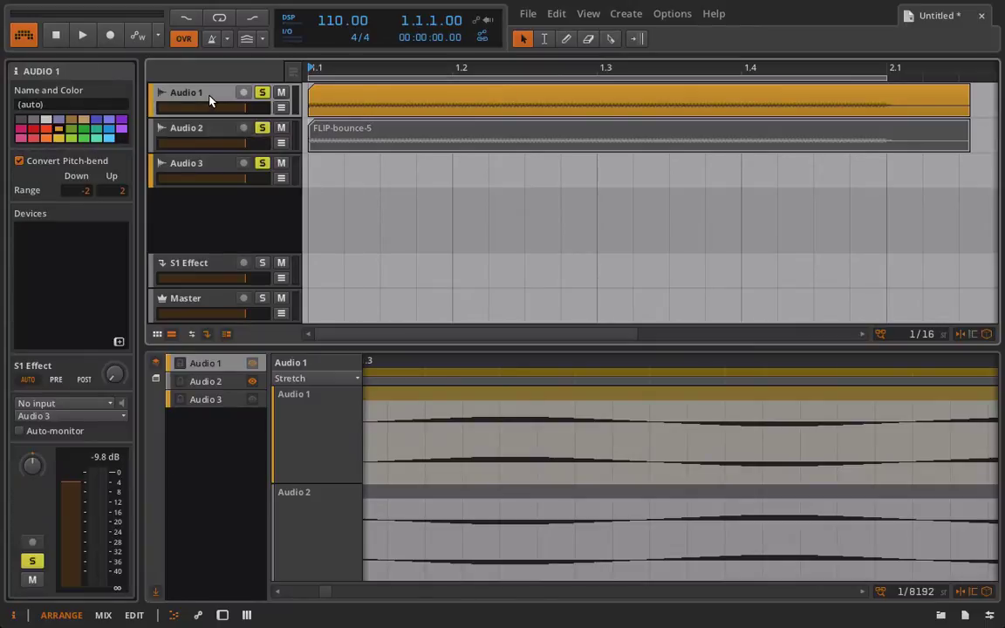
key(Delete)
key(Delete)
key(Delete)
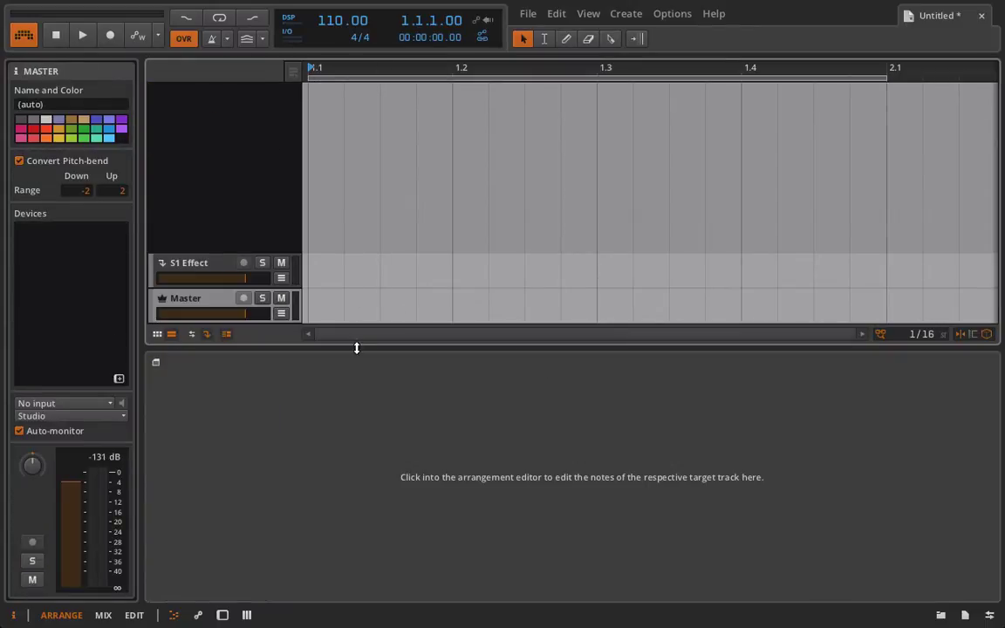
drag(350, 349, 287, 581)
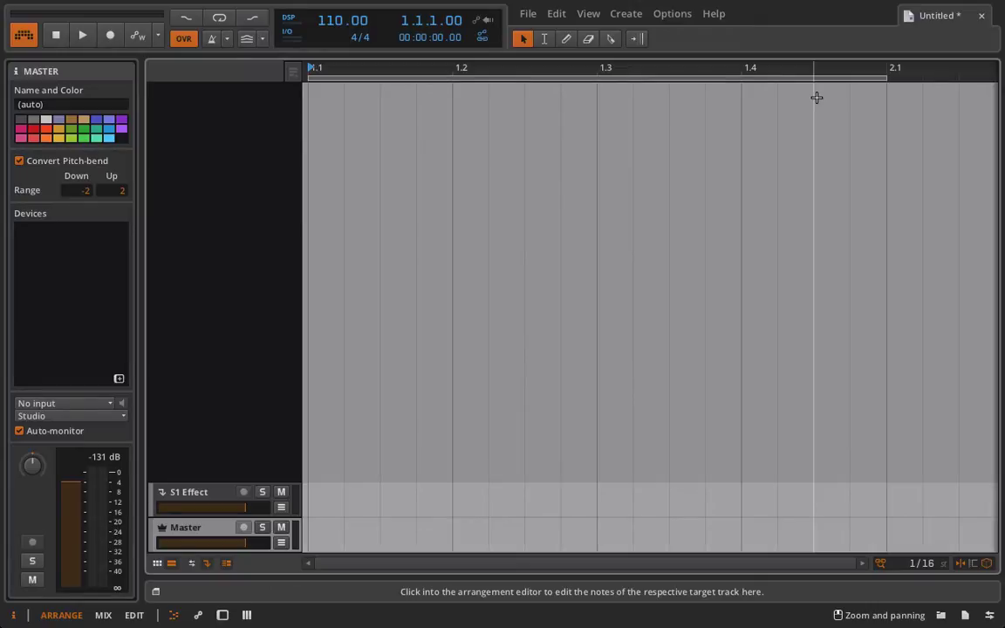
Add 01 !.mp3 and 03 ! (Instrumental).mp3 from the music library as two new tracks starting at 1.1, and hide the browser
click(940, 614)
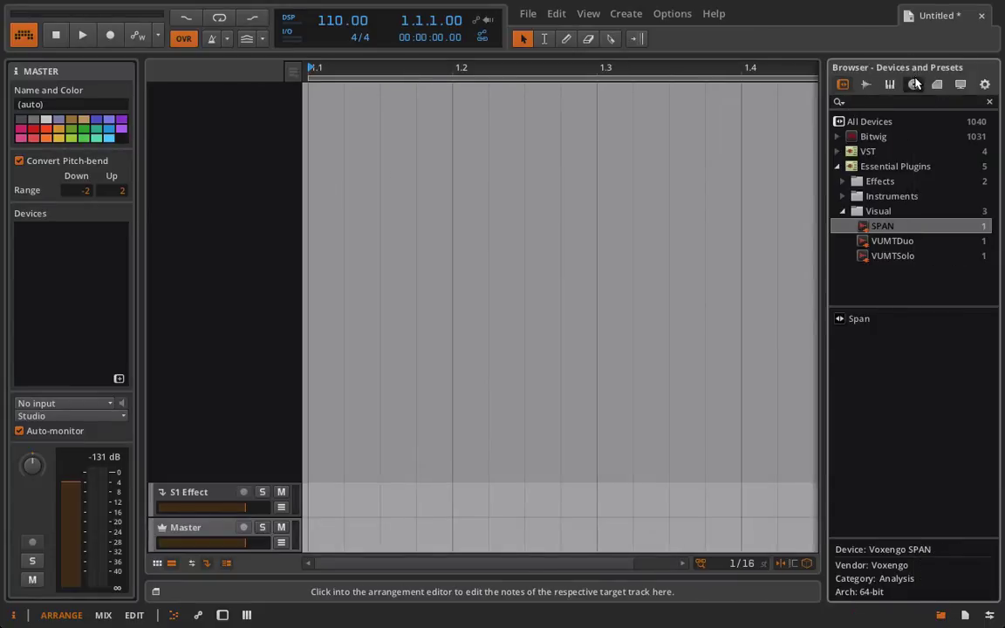
click(916, 83)
drag(868, 320, 308, 97)
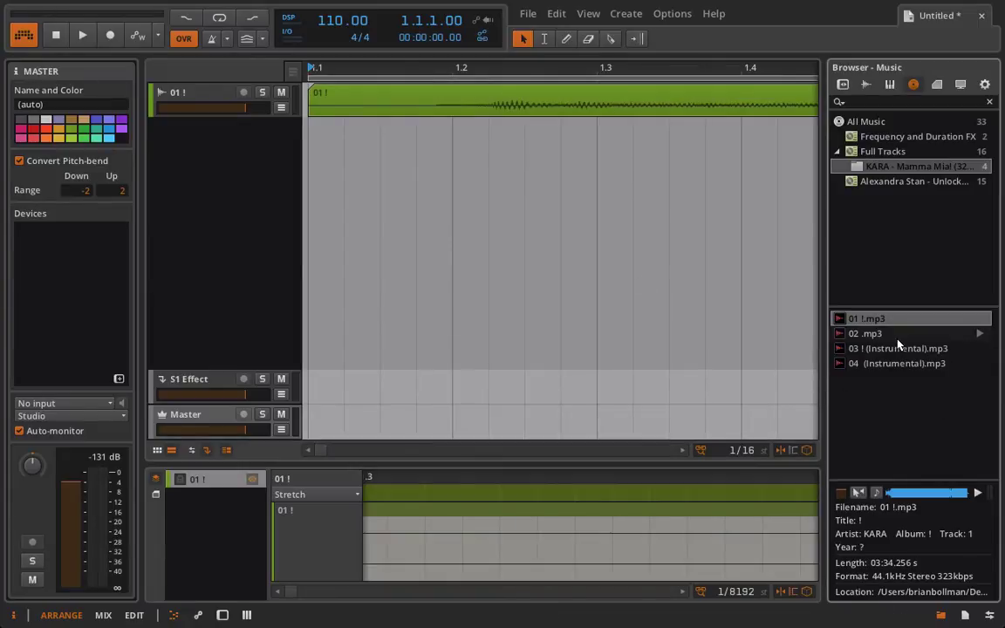
drag(898, 348, 332, 148)
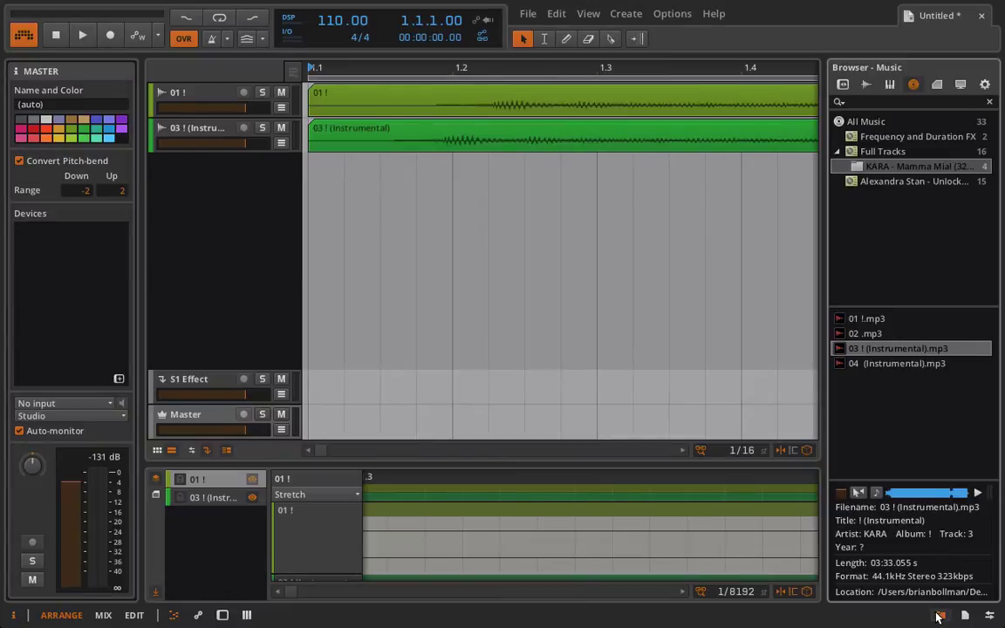
right_click(939, 617)
click(826, 496)
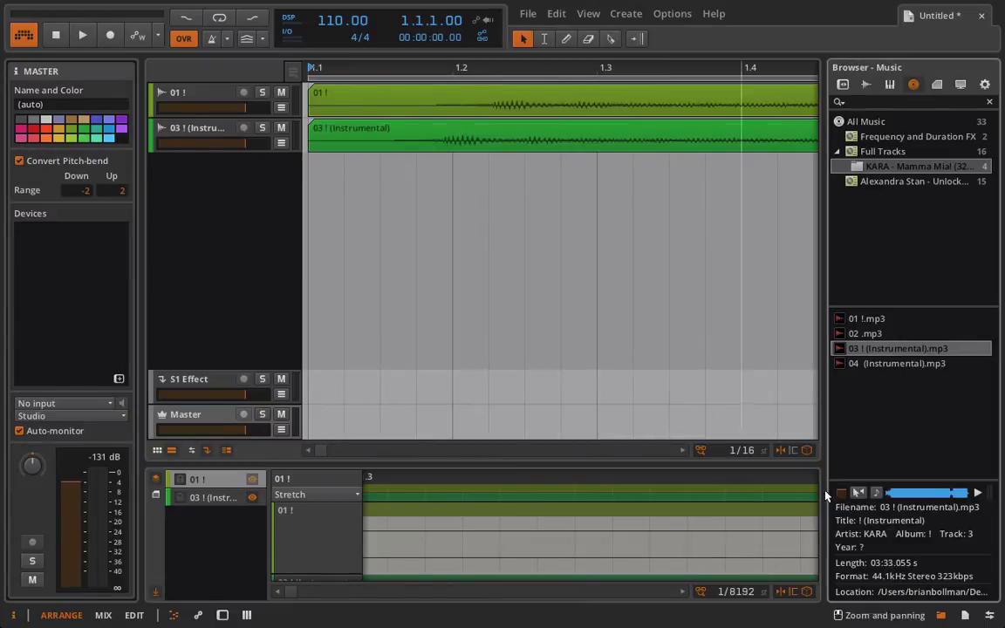
key(b)
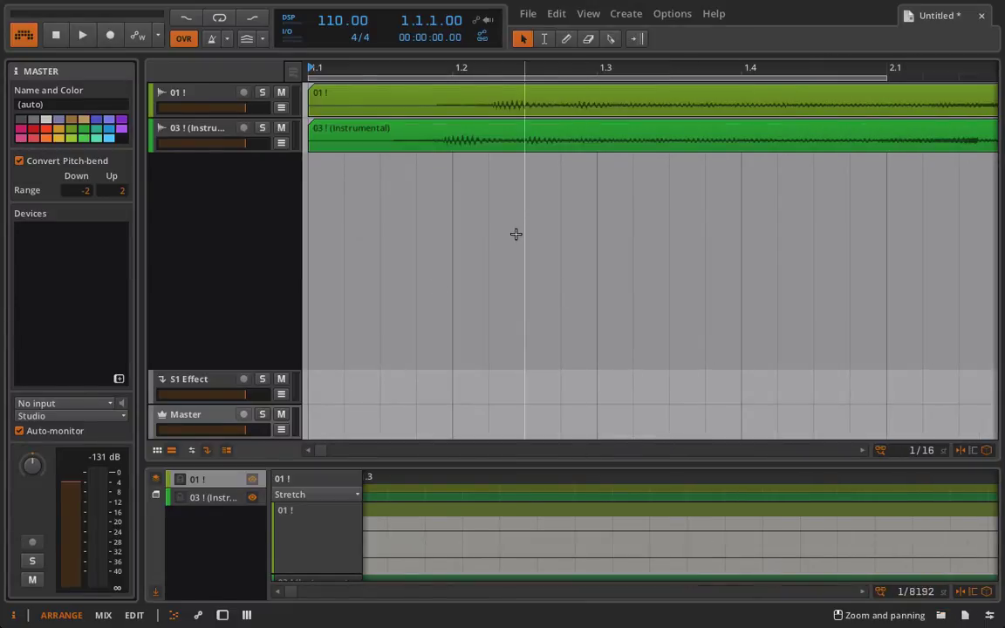
Solo and briefly play the 01 ! track and the instrumental track in turn, clear the solos and select the instrumental track
click(263, 92)
key(space)
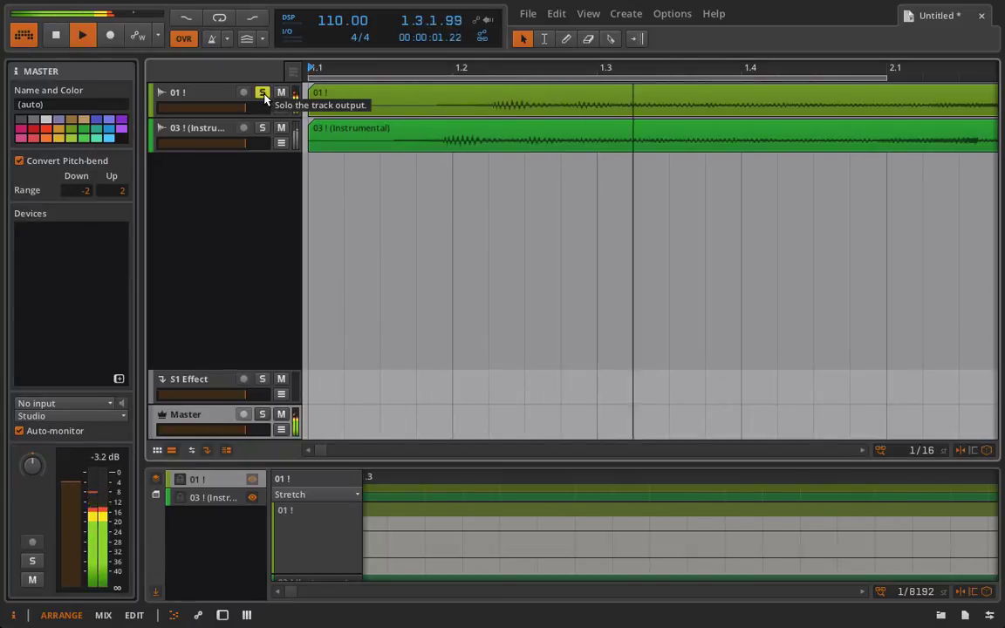
key(space)
click(260, 128)
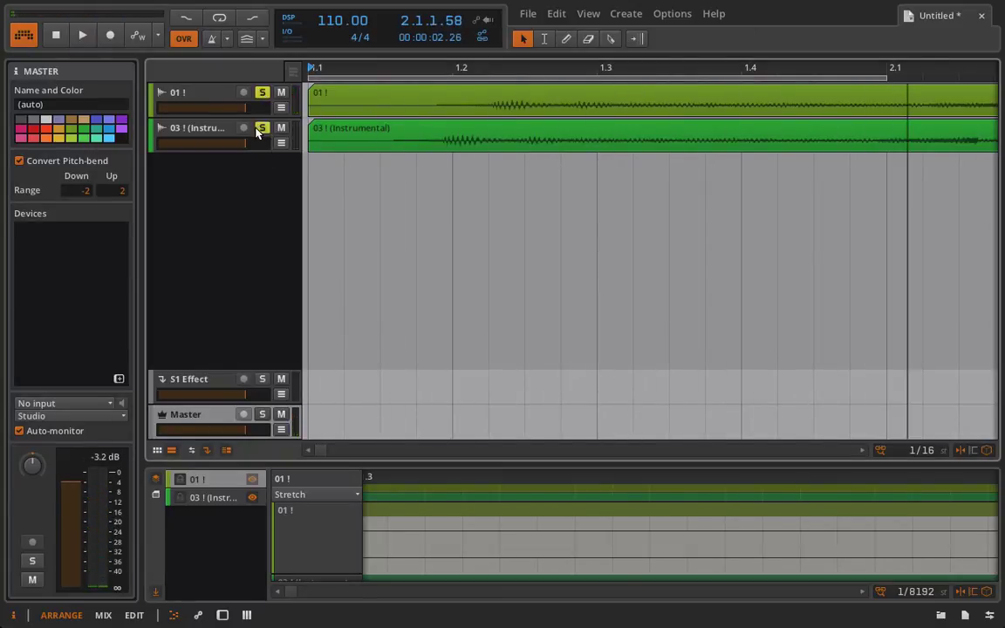
key(space)
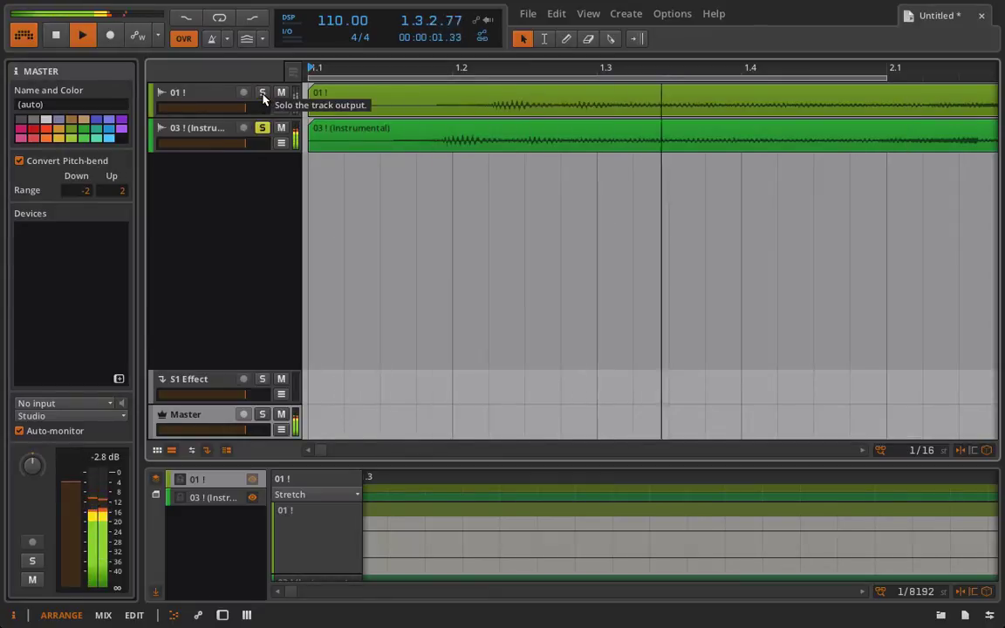
key(space)
click(262, 128)
click(217, 131)
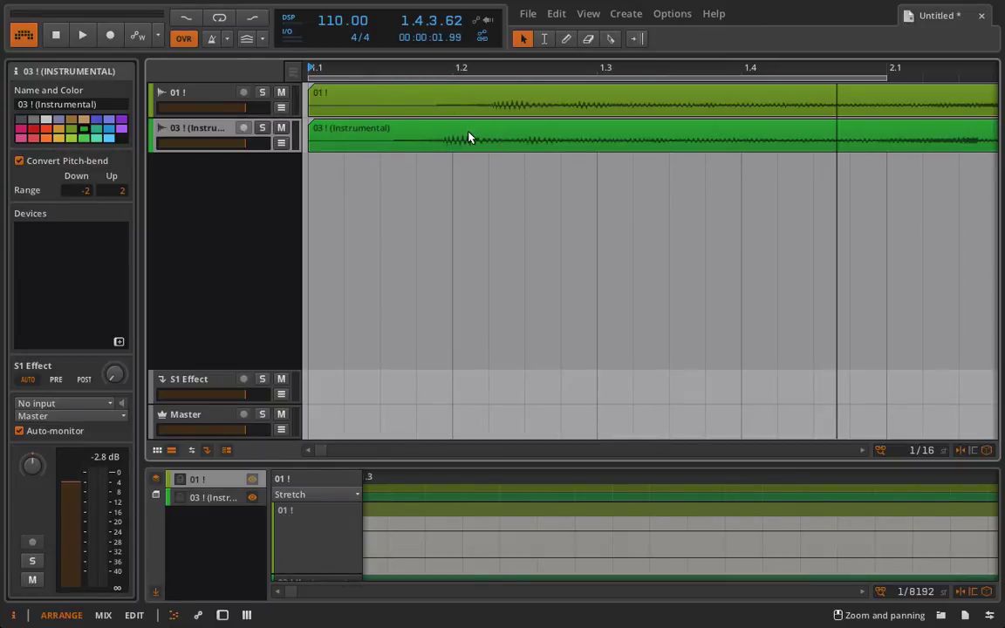
Raise the gain of the 01 ! clip and the 03 ! (Instrumental) clip to +18.1 dB each
click(408, 100)
drag(85, 564, 105, 561)
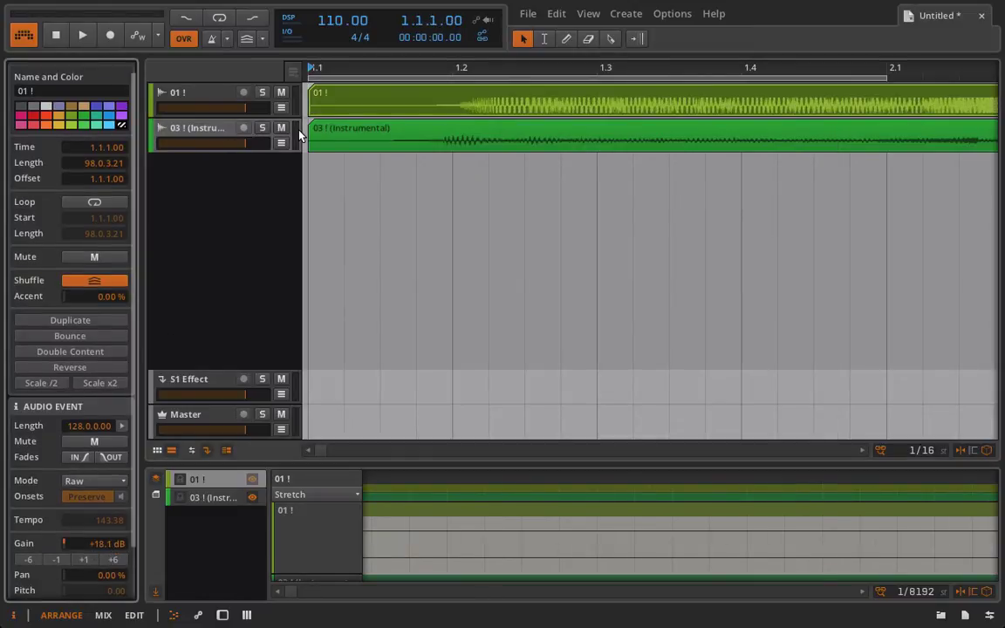
click(328, 137)
click(122, 562)
click(119, 561)
click(119, 561)
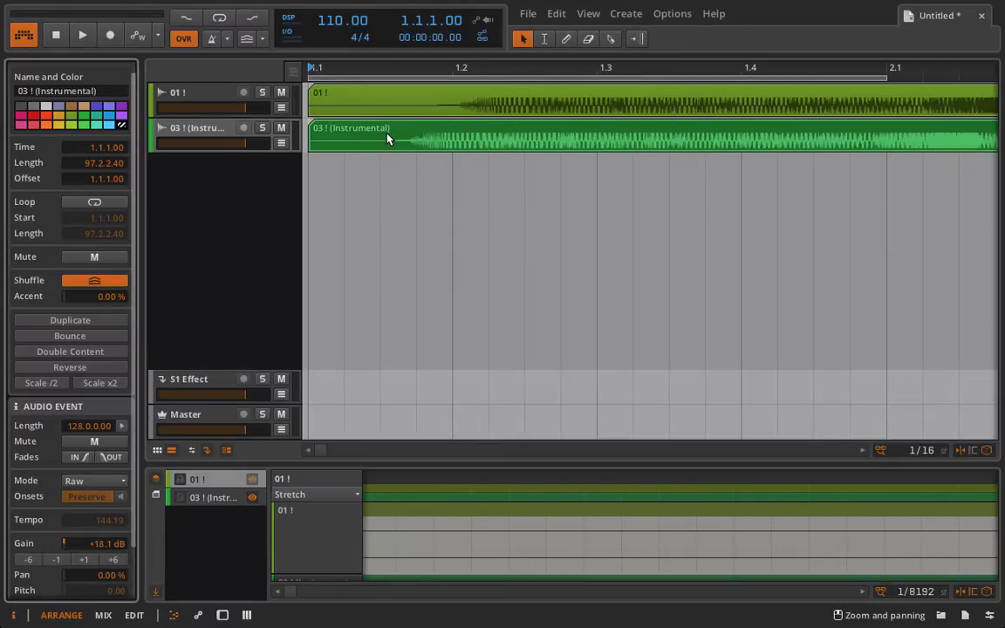
Move the 03 ! (Instrumental) clip to start at 1.1.2.35 and enlarge the detail editor to show both waveforms
drag(383, 140, 438, 145)
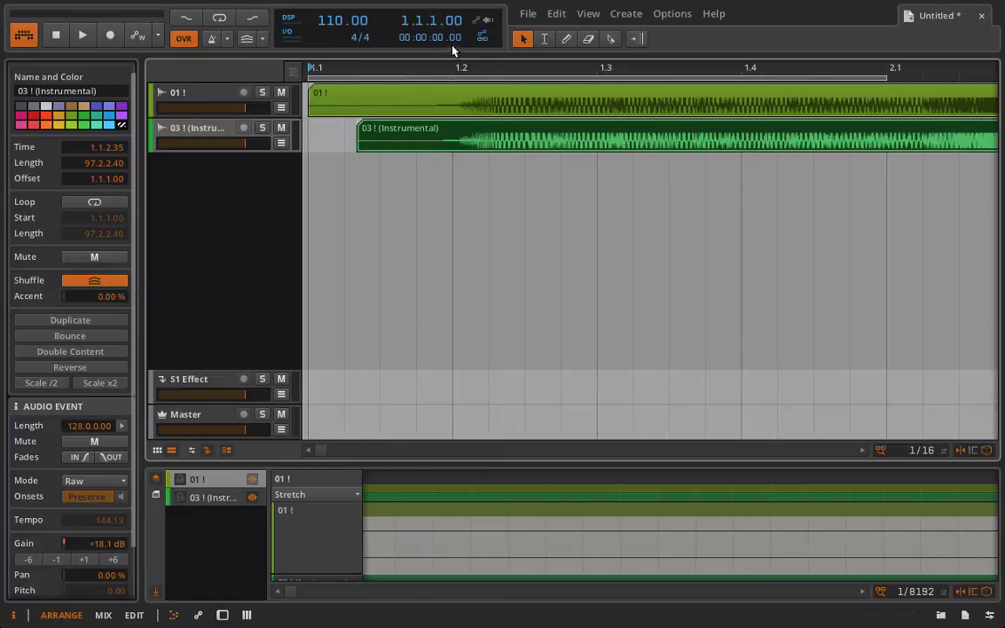
drag(392, 466, 384, 225)
scroll(453, 245, down, 6)
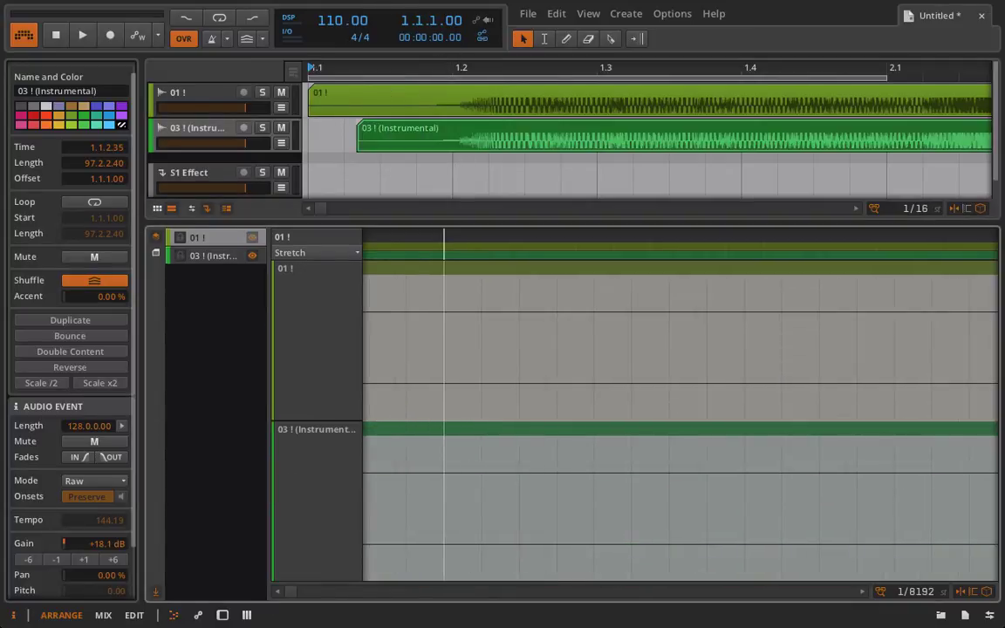
scroll(511, 280, down, 6)
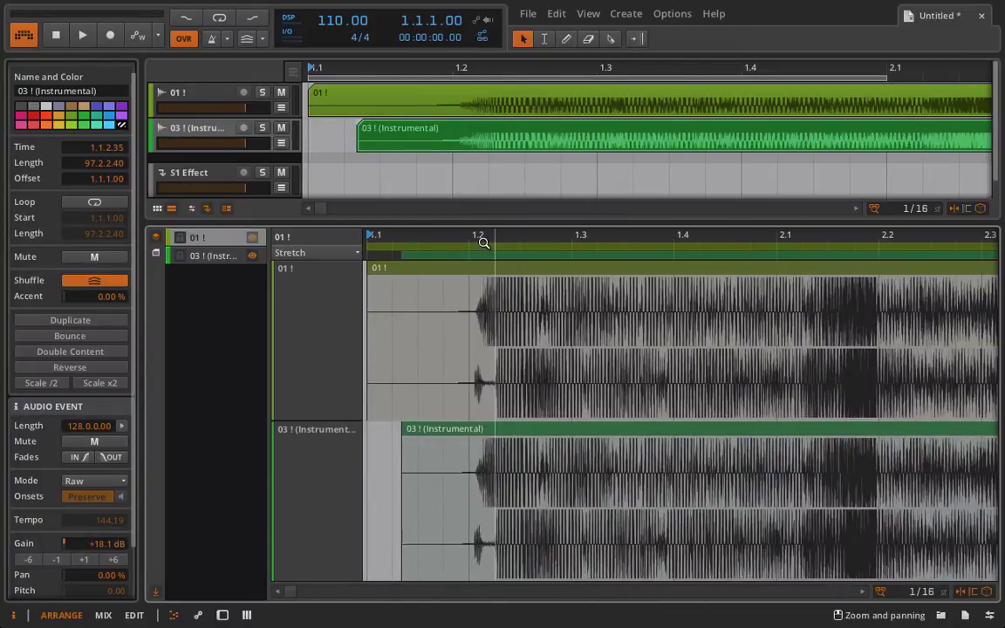
Slide the instrumental audio event slightly later to bring its first waveform peaks under those of the 01 ! event
scroll(484, 243, up, 6)
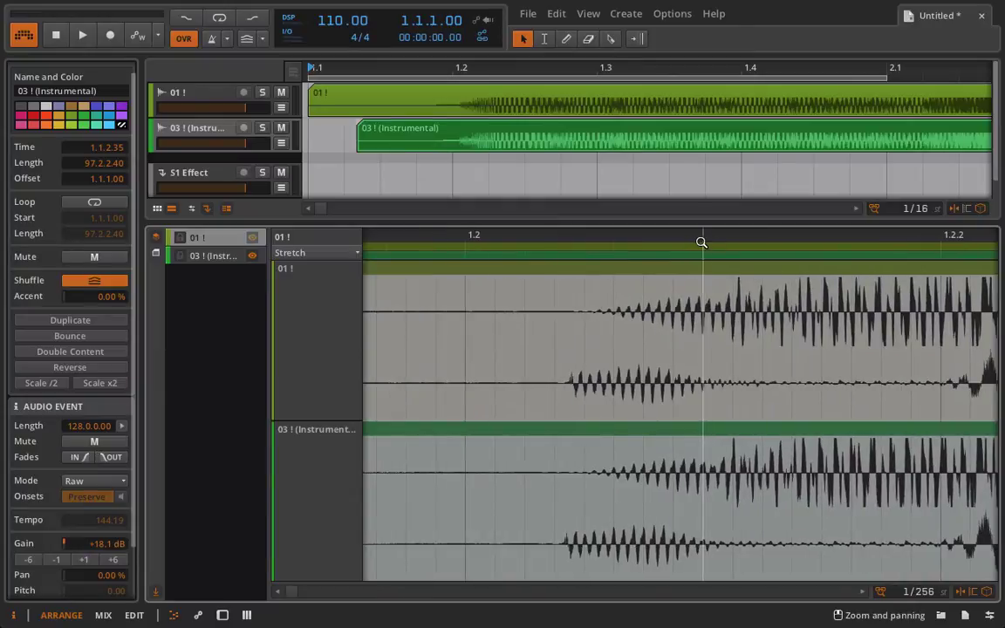
scroll(602, 242, up, 8)
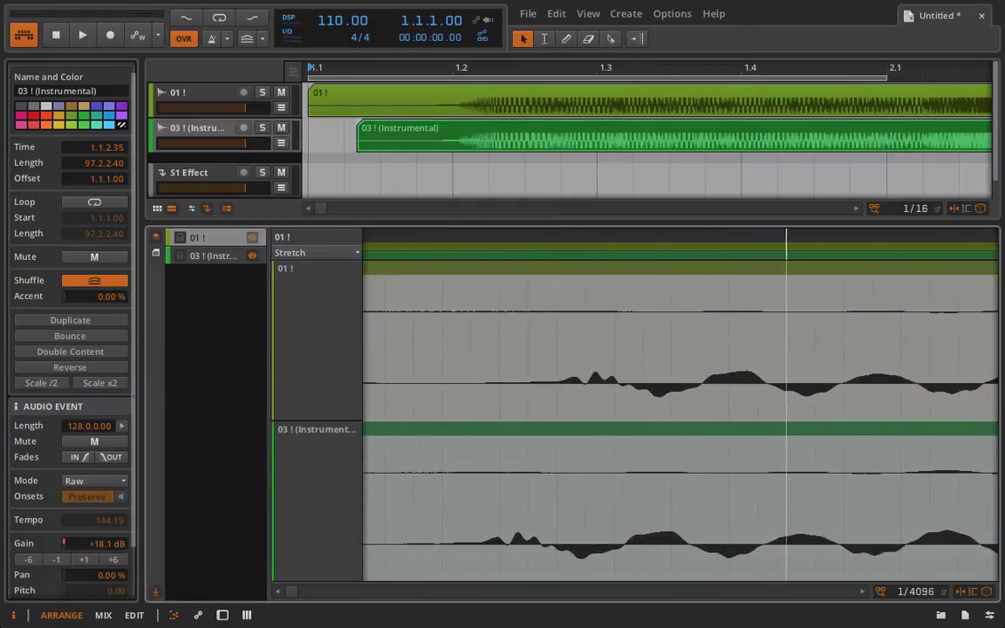
scroll(577, 460, left, 2)
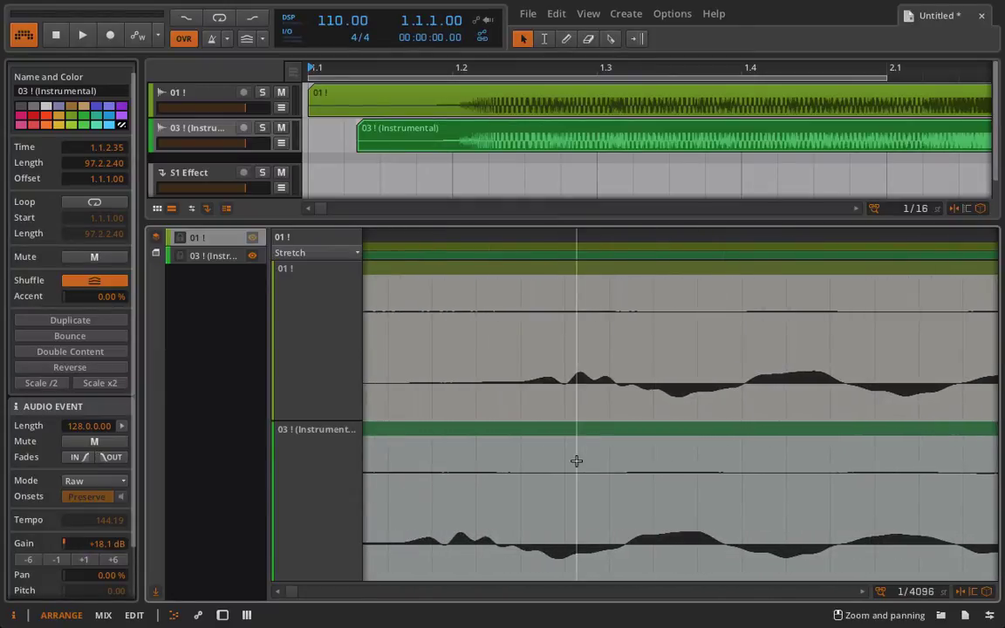
click(474, 434)
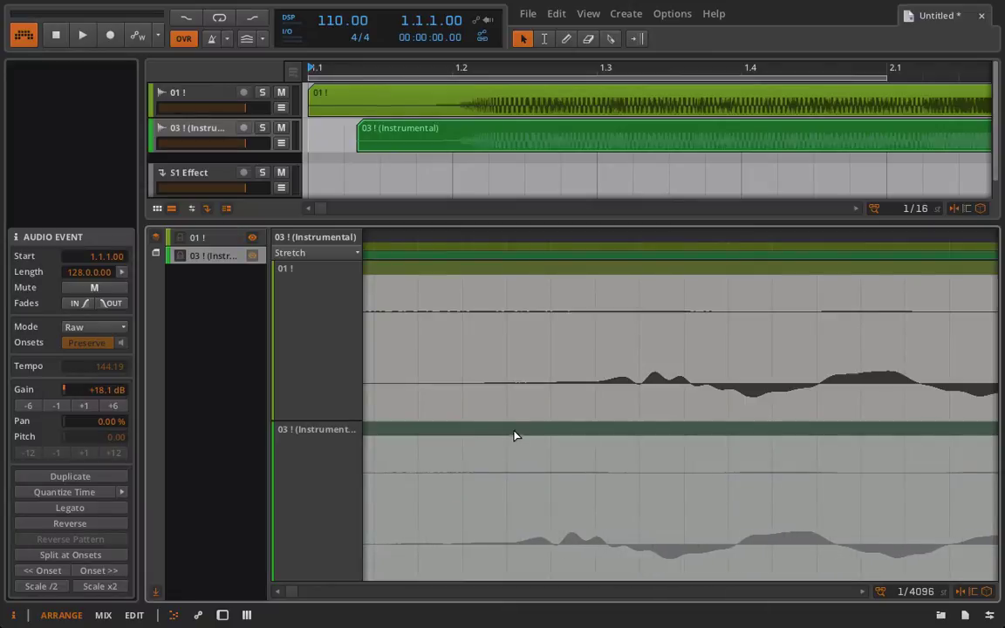
drag(515, 436, 588, 437)
Fine-align the onset of the instrumental audio event with the onset of the 01 ! event at 1/65536 resolution
drag(601, 242, 667, 435)
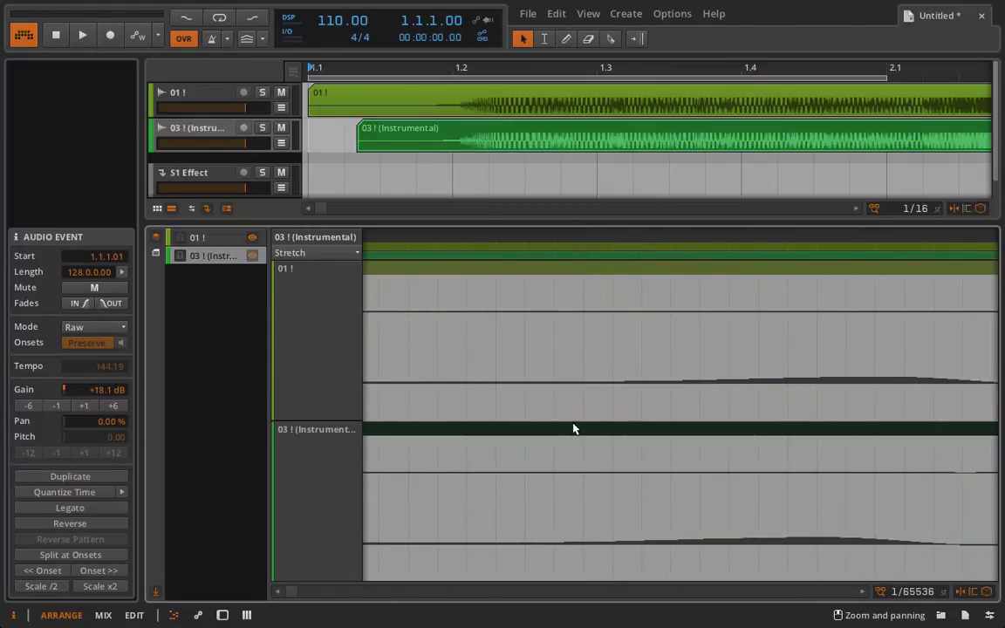
drag(573, 429, 586, 429)
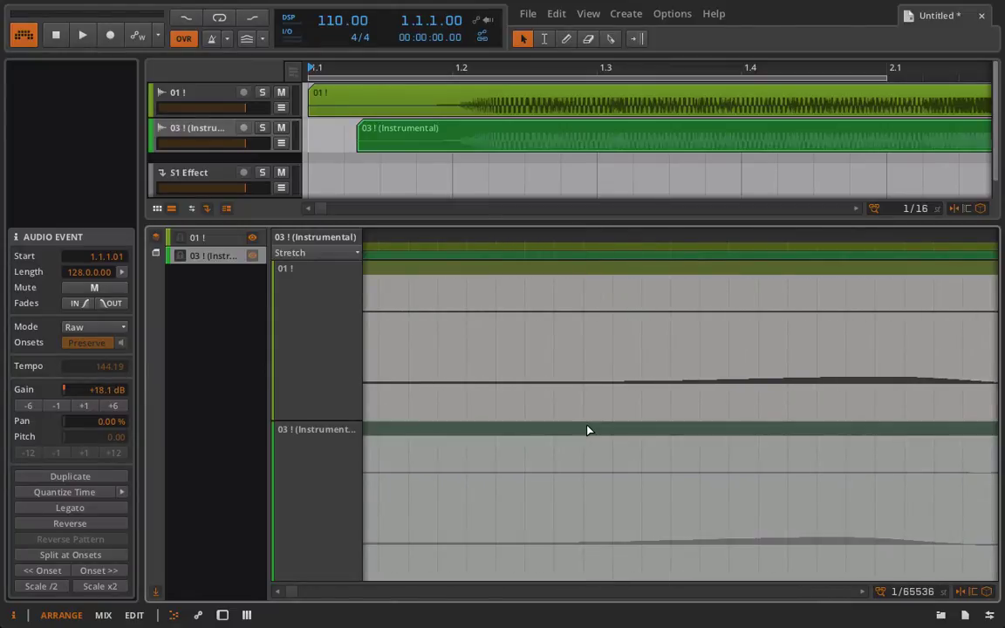
click(598, 430)
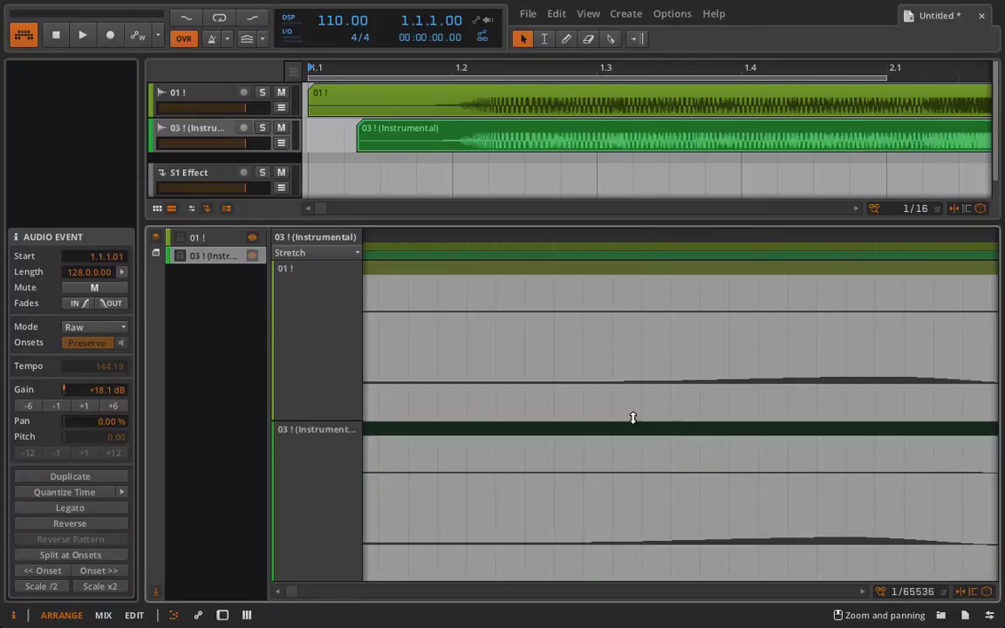
drag(621, 434, 656, 436)
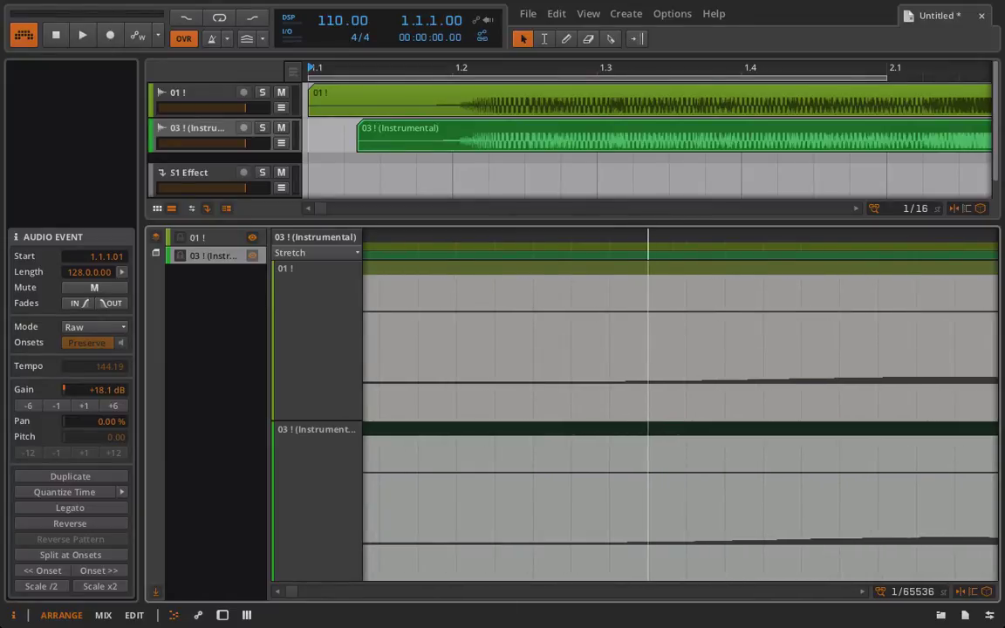
drag(648, 237, 678, 238)
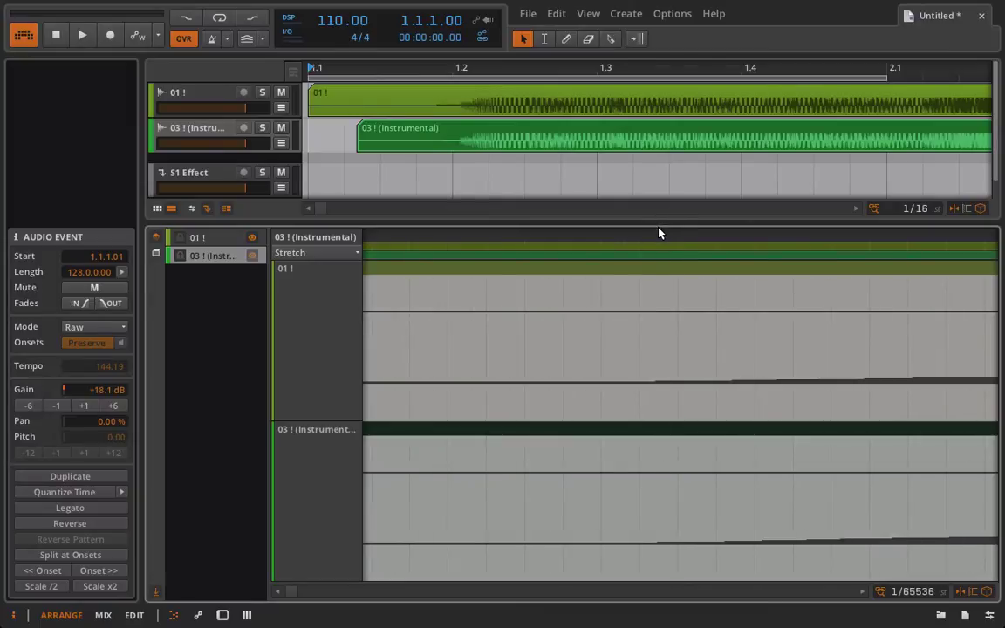
scroll(761, 530, right, 2)
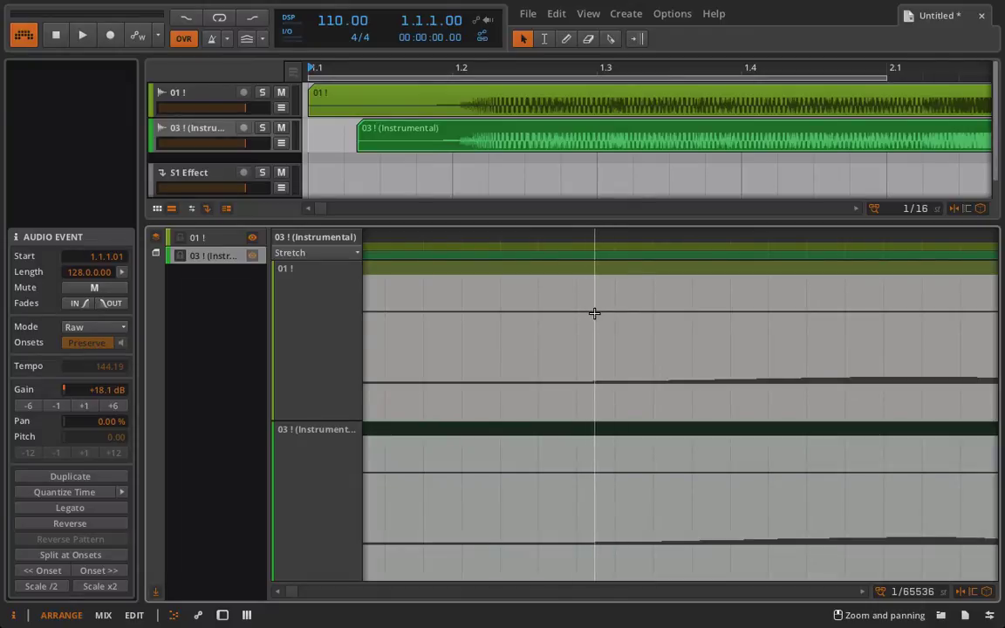
scroll(594, 240, up, 5)
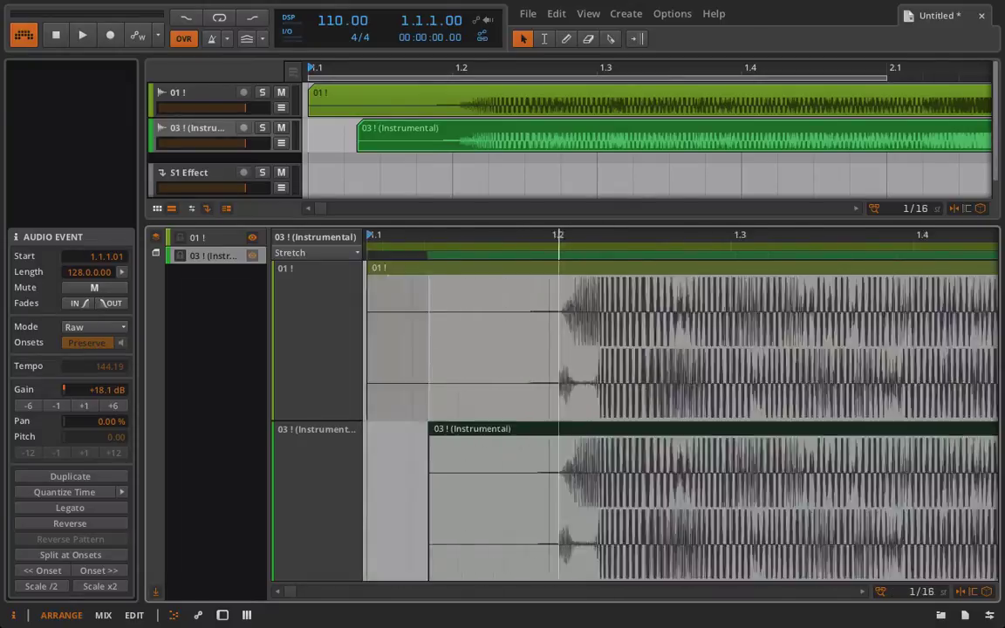
Set the gain of the 01 ! clip back to 0 dB
click(437, 100)
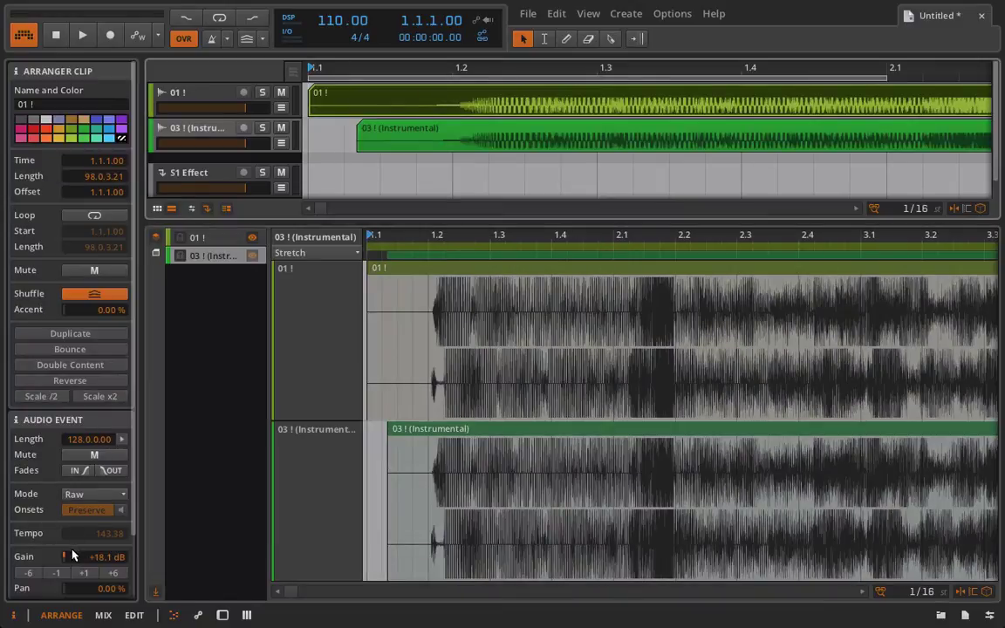
click(30, 572)
click(31, 574)
click(34, 576)
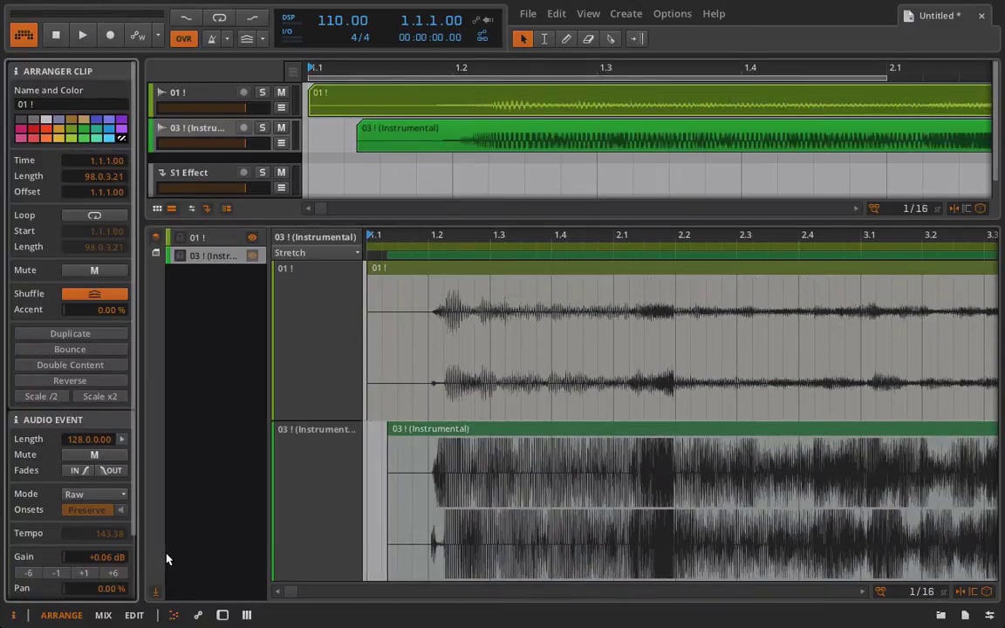
double_click(100, 559)
text(0)
key(Return)
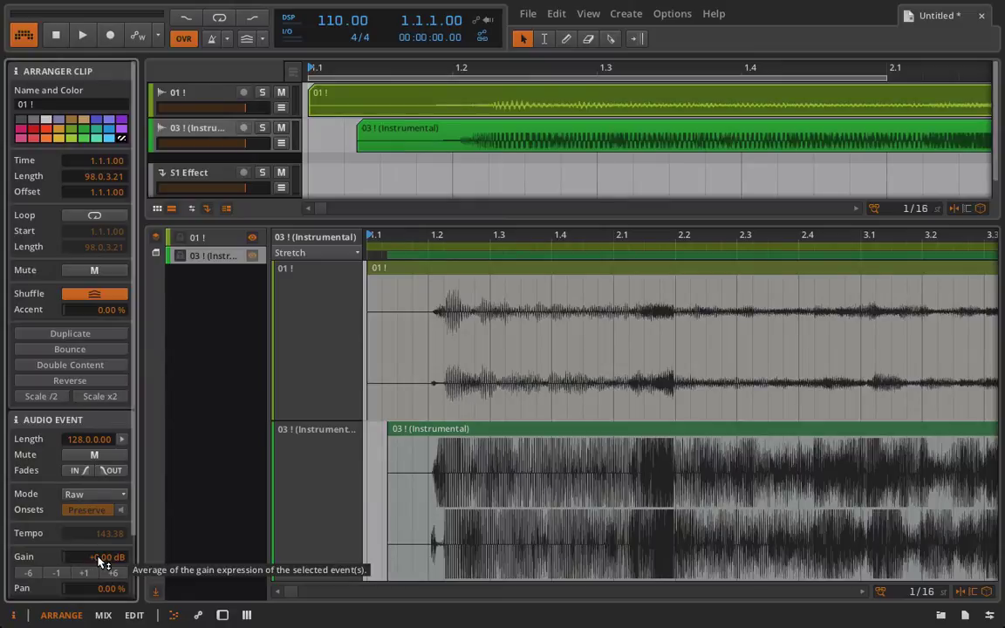
Set the gain of the 03 ! (Instrumental) clip back to 0 dB
click(401, 148)
key(space)
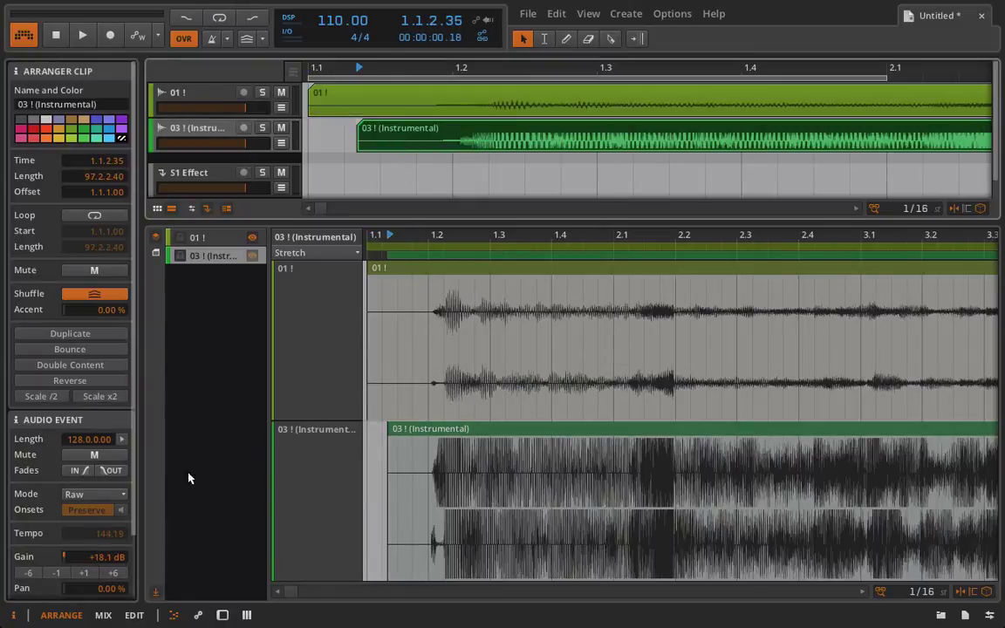
double_click(98, 559)
text(0)
key(Return)
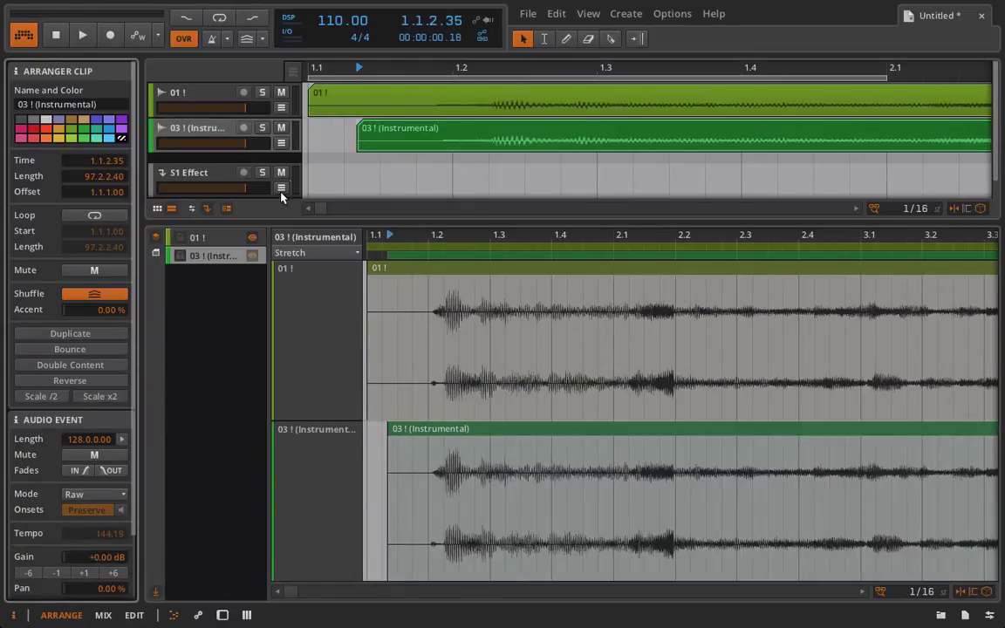
Lower the volume of the 01 ! track and the 03 ! (Instrumental) track to -5 dB each
click(208, 98)
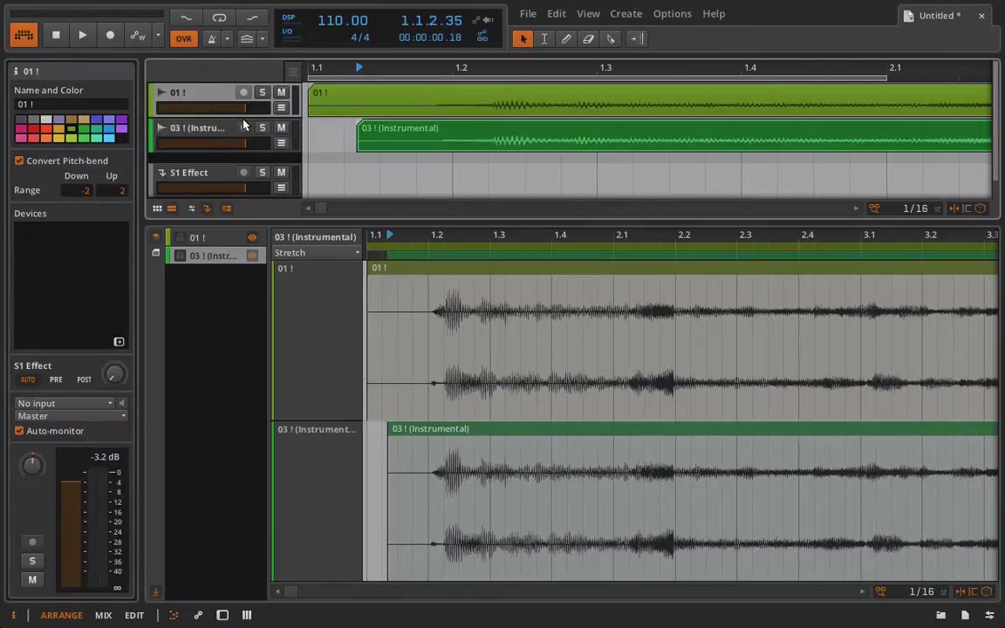
double_click(247, 113)
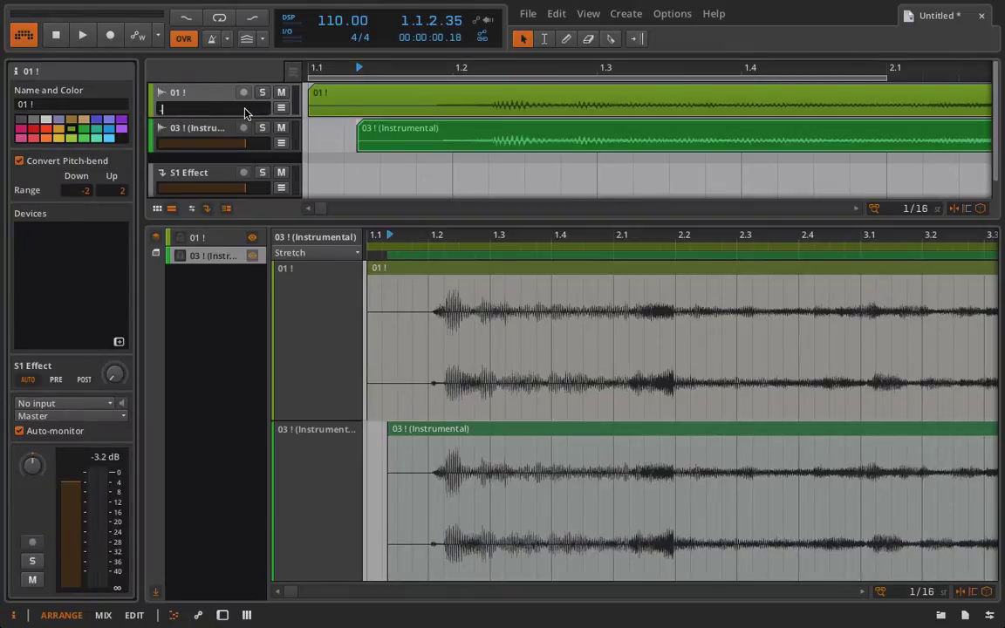
key(Return)
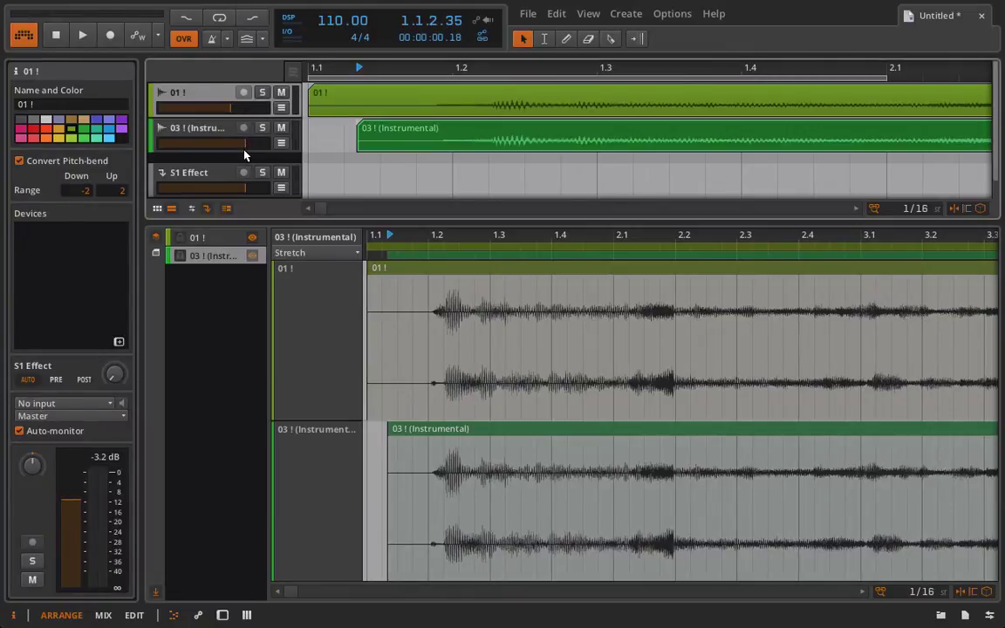
double_click(246, 147)
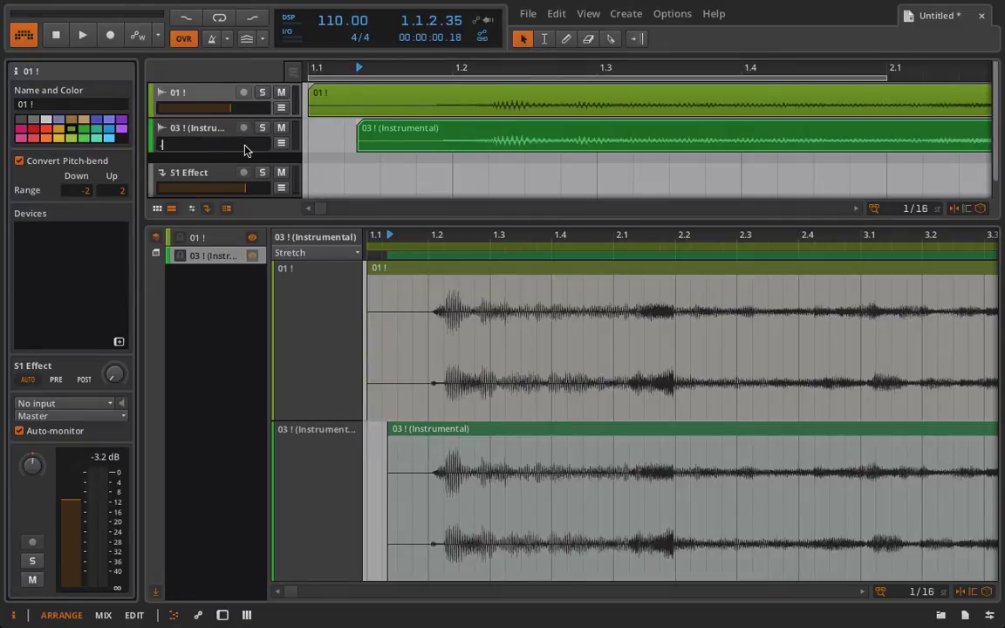
text(-5)
key(Return)
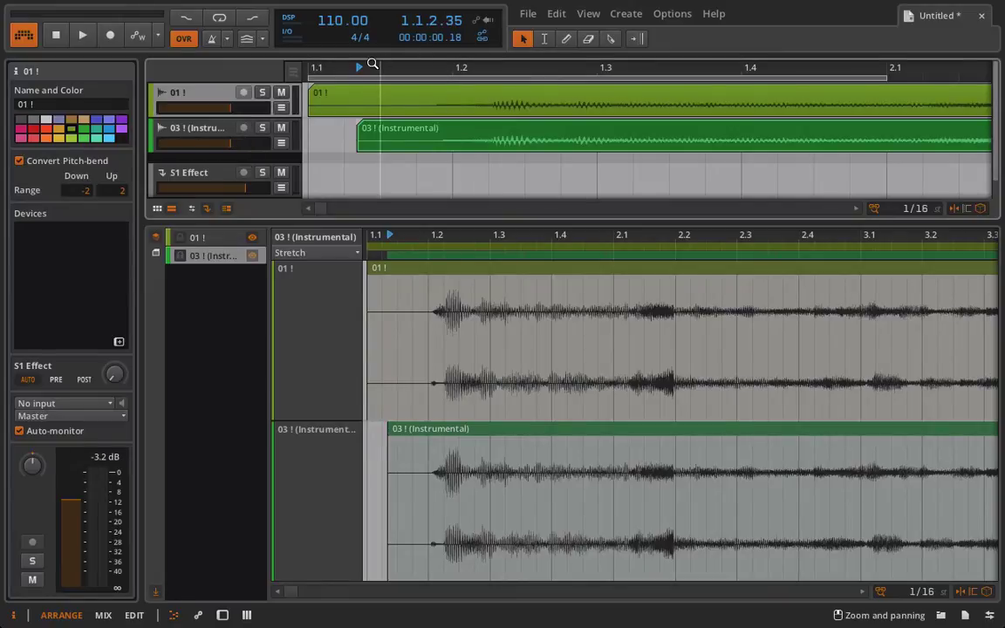
Play both tracks together from the beginning and audition the 01 ! and 03 ! (Instrumental) tracks soloed one after the other
click(366, 139)
drag(345, 67, 391, 67)
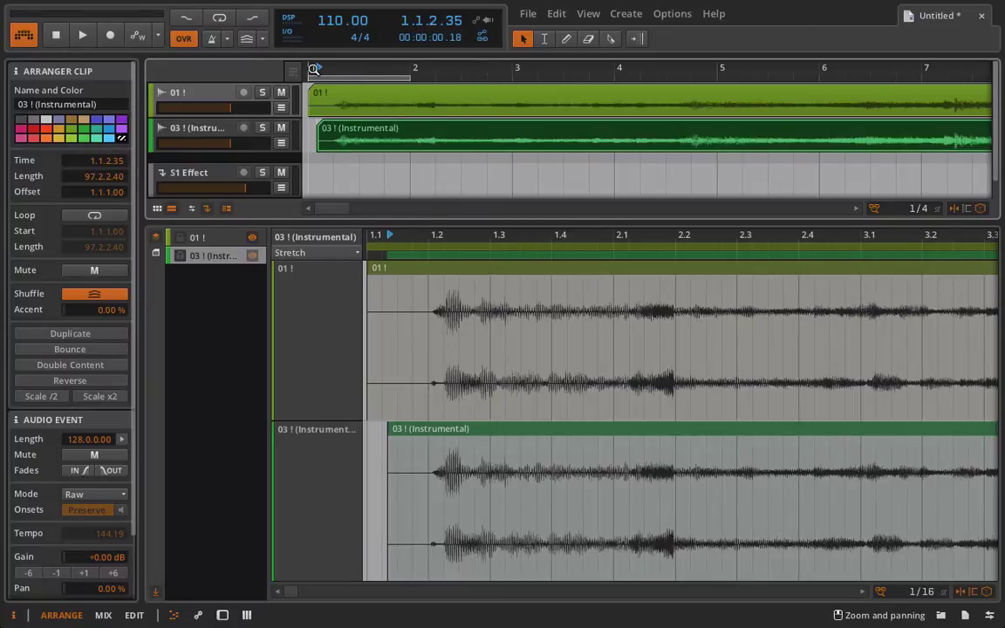
key(space)
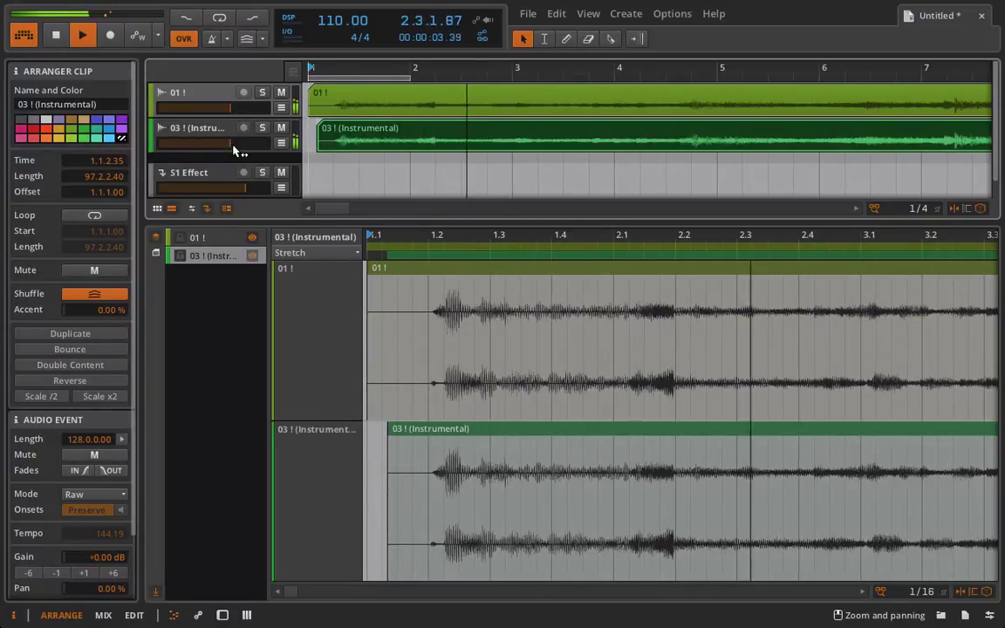
click(260, 107)
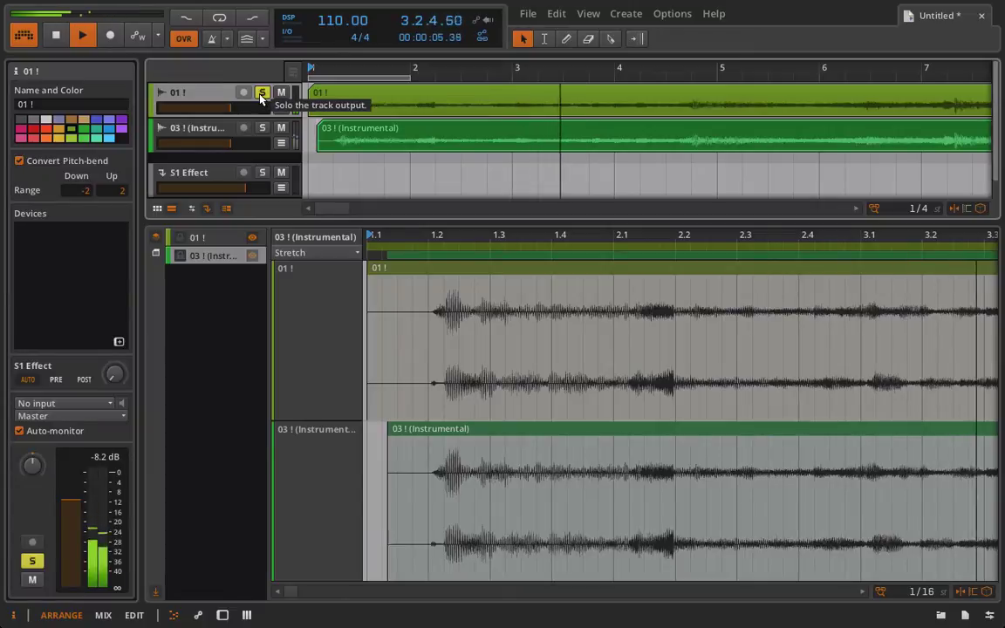
click(261, 128)
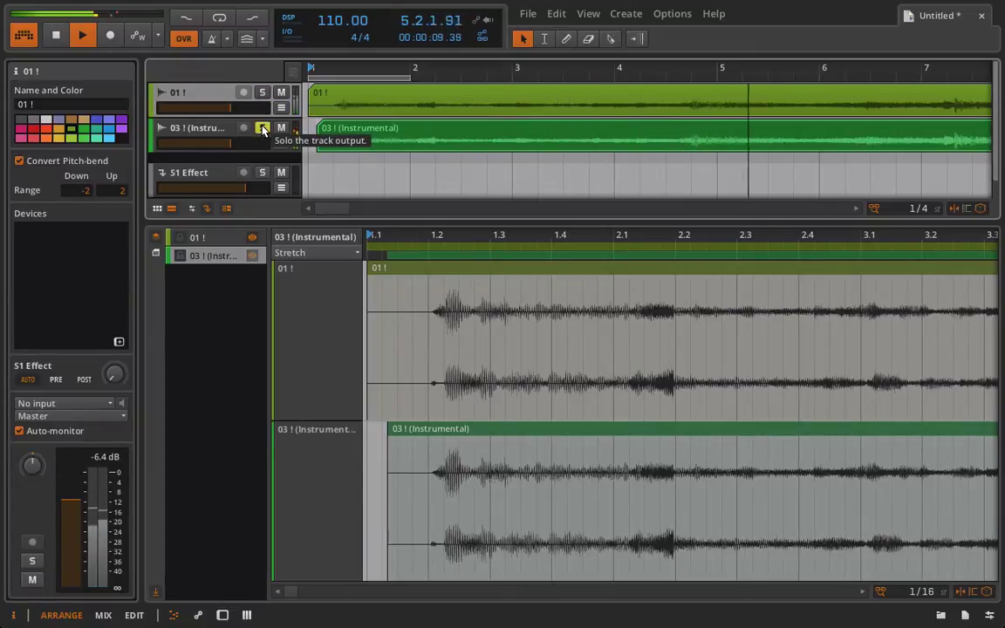
key(space)
click(262, 129)
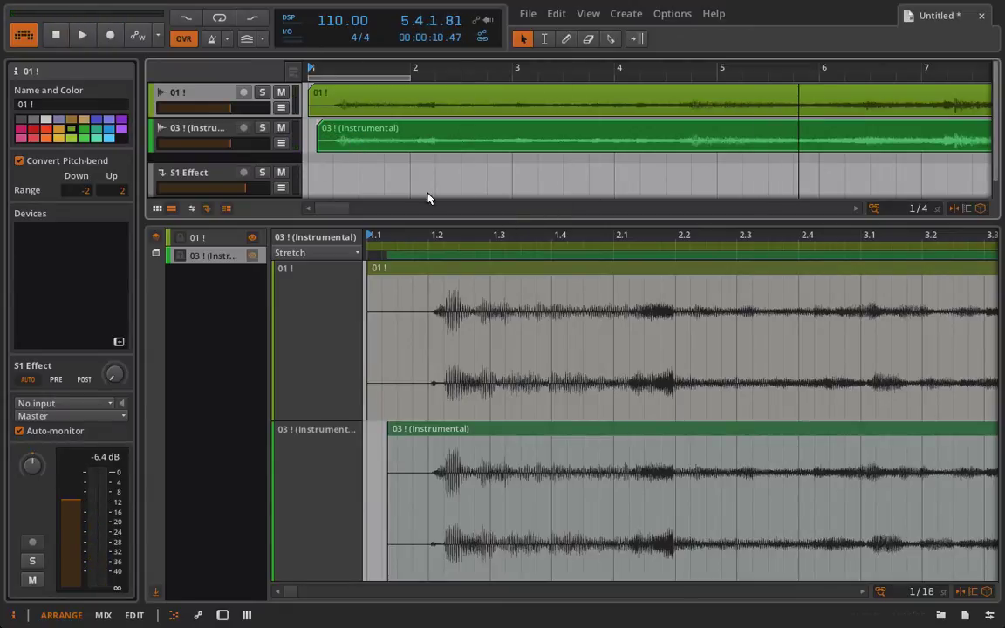
Add a Tool device to the 03 ! (Instrumental) track with the phase of its left and right channels inverted
double_click(192, 129)
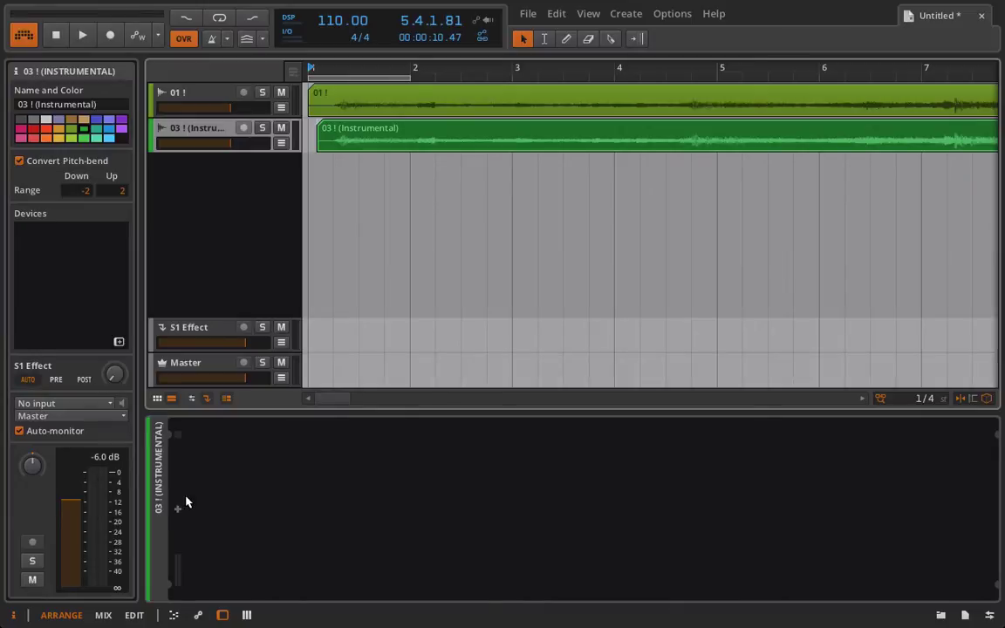
click(179, 508)
double_click(332, 538)
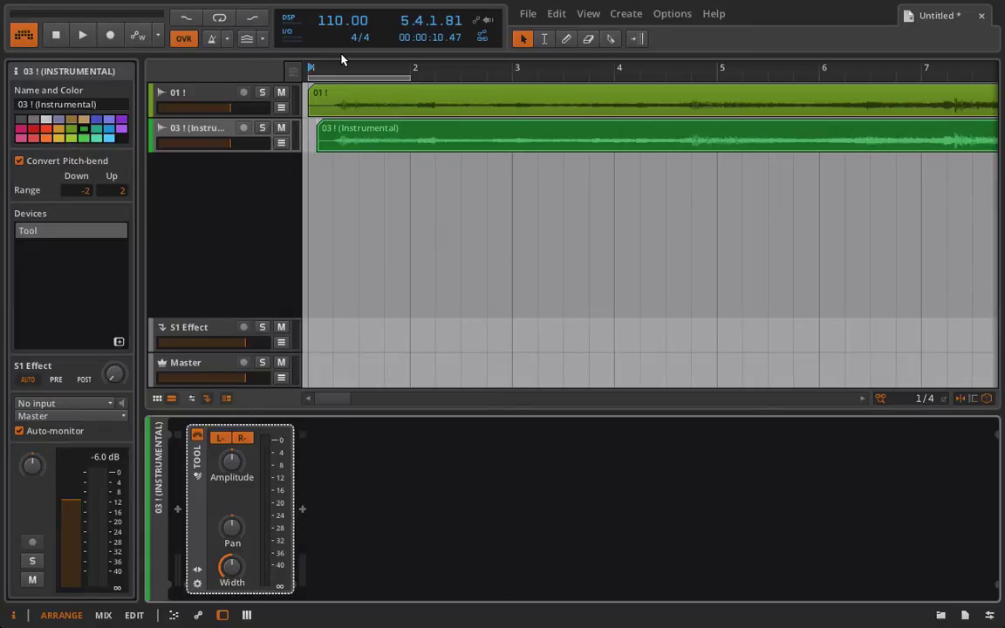
Play the opening bars of the song together with the phase-inverted instrumental to listen to the cancellation
click(325, 131)
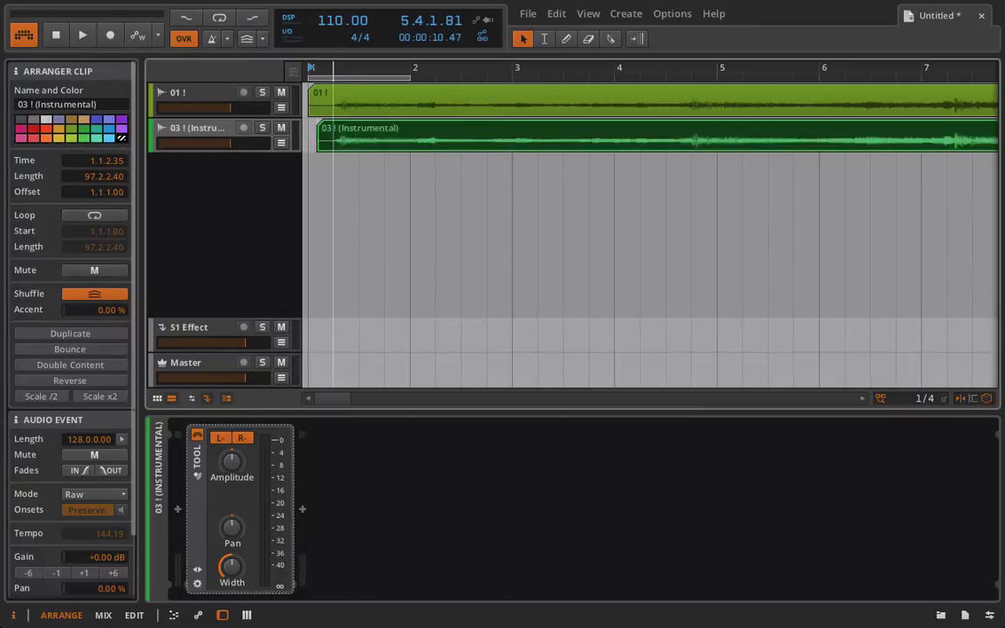
scroll(325, 131, up, 5)
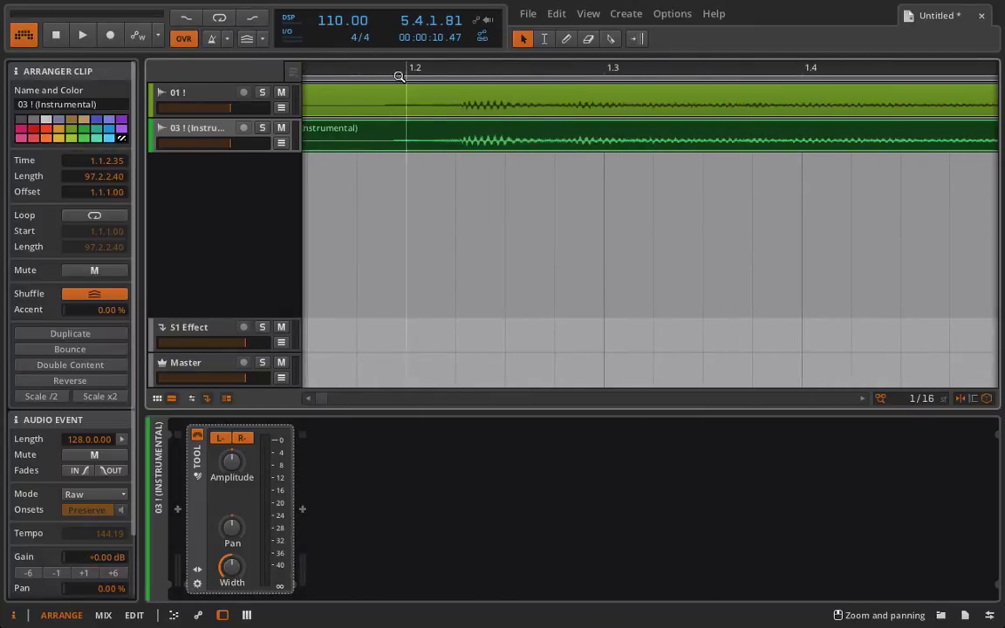
drag(400, 77, 428, 82)
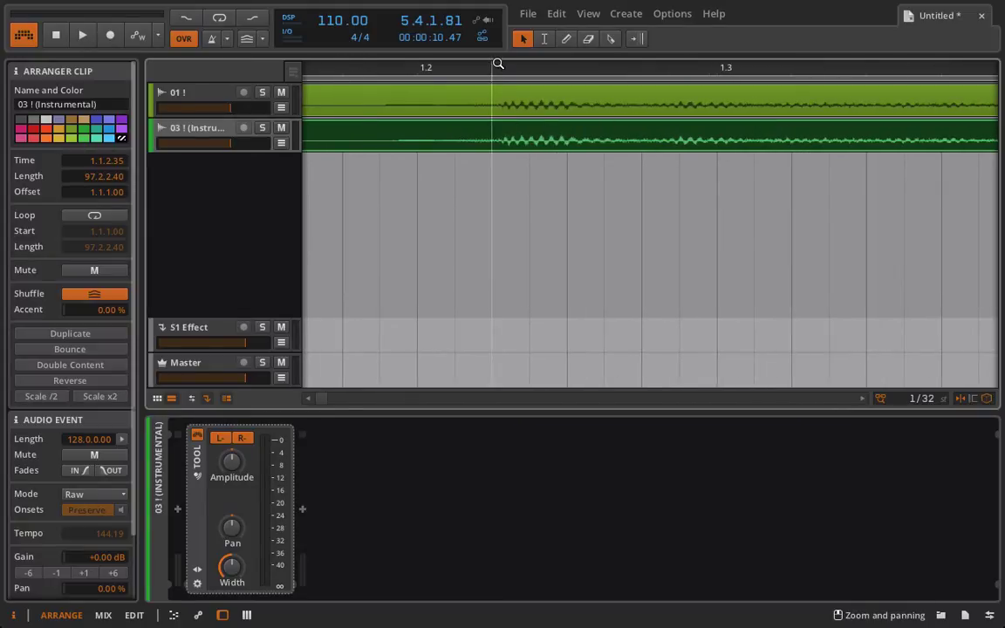
drag(498, 64, 445, 64)
key(space)
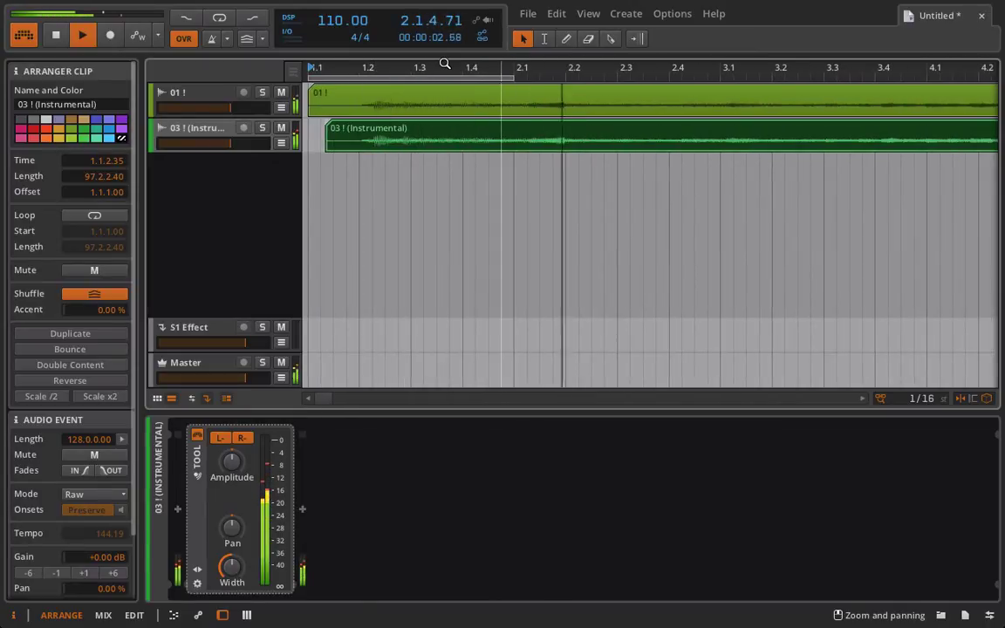
drag(445, 64, 370, 64)
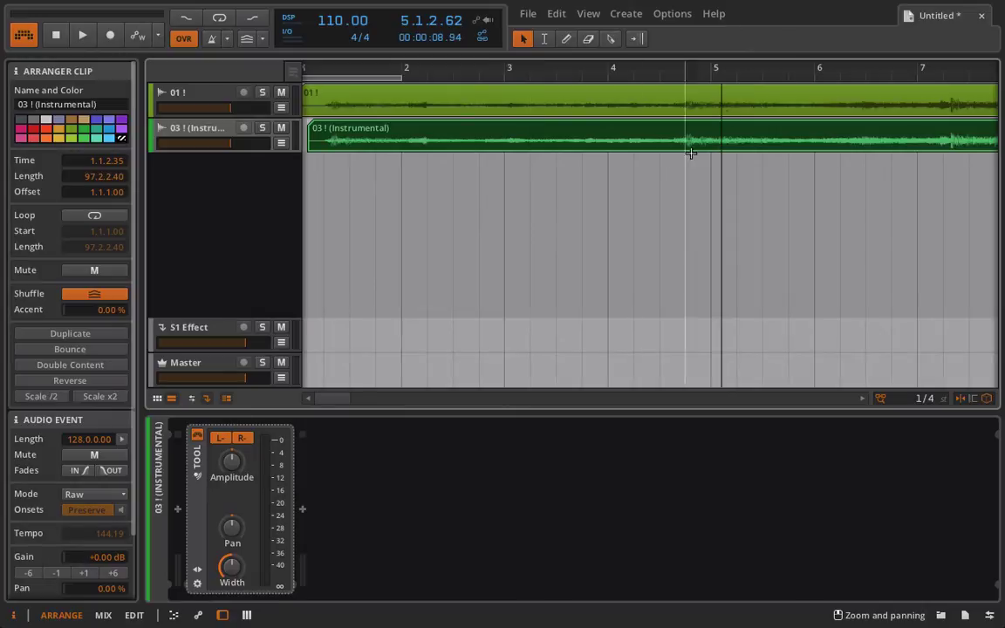
Listen to the cancelled mix further into the song, starting playback at bars 9, 11, 17 and 18
scroll(745, 67, down, 5)
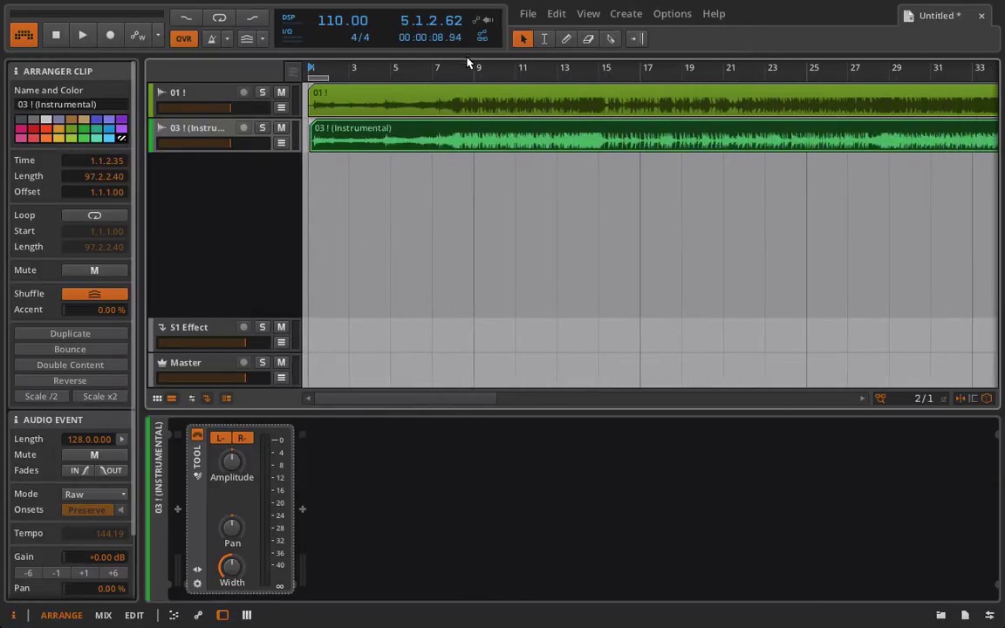
key(space)
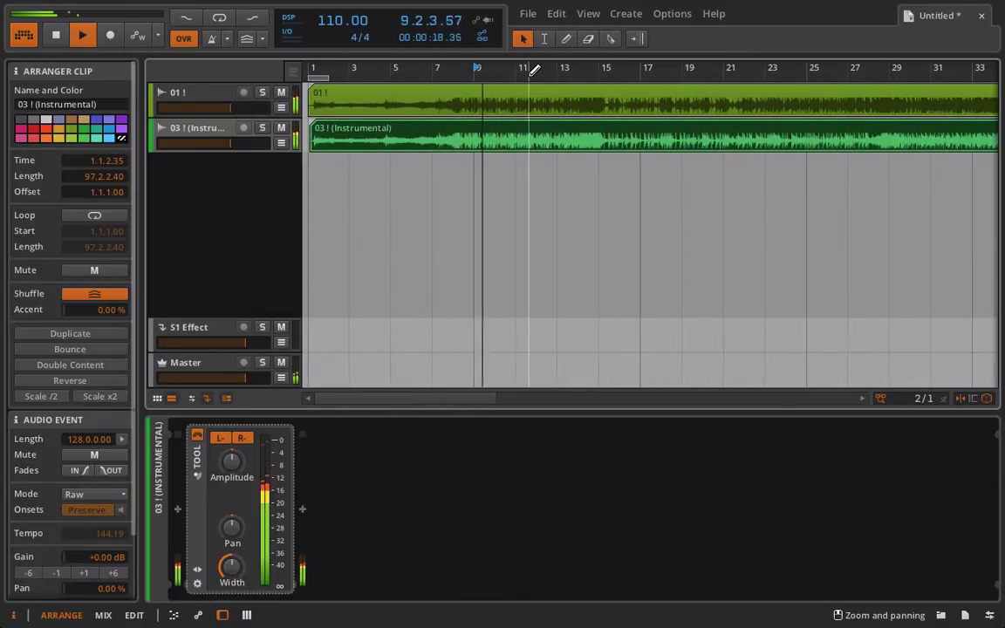
right_click(556, 77)
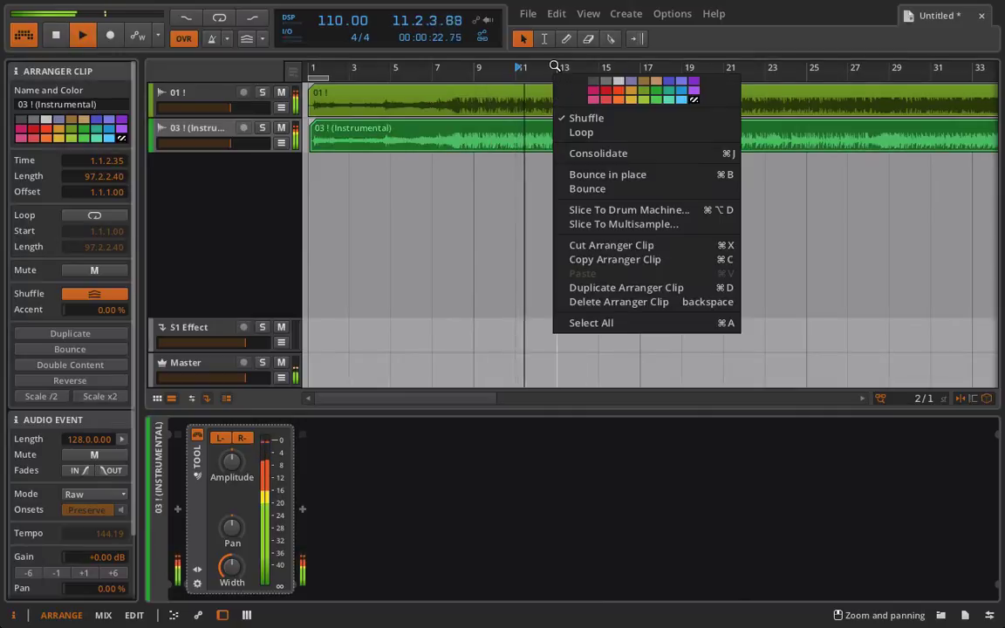
click(640, 69)
click(640, 69)
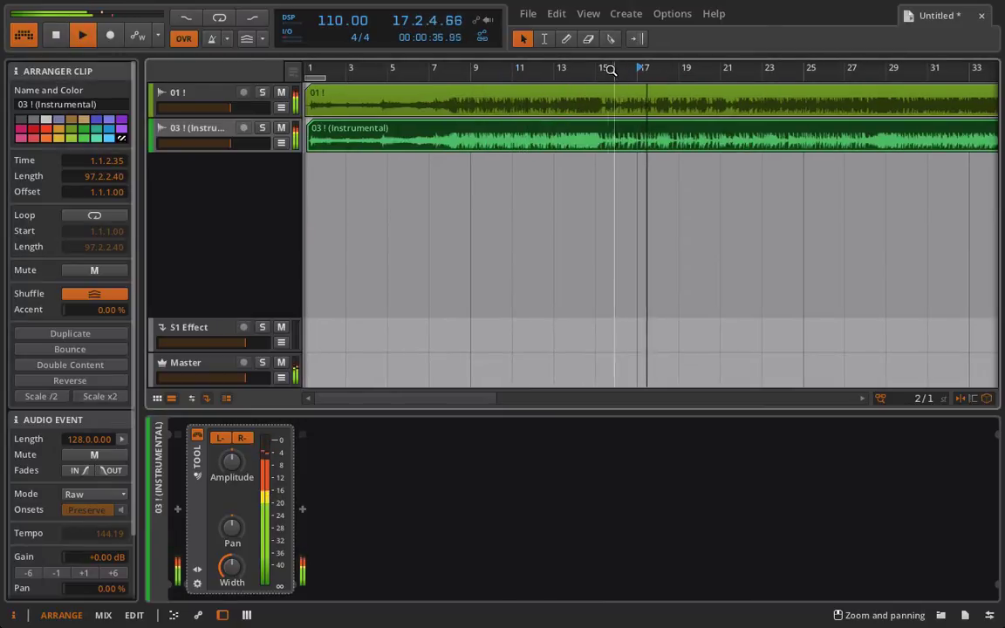
click(600, 69)
drag(600, 69, 627, 100)
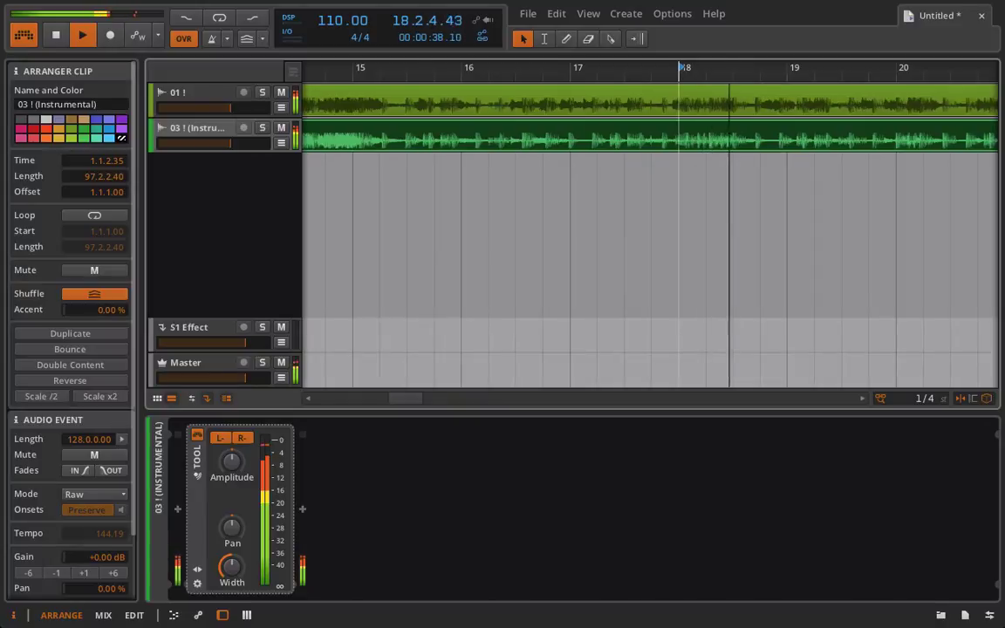
drag(680, 69, 663, 40)
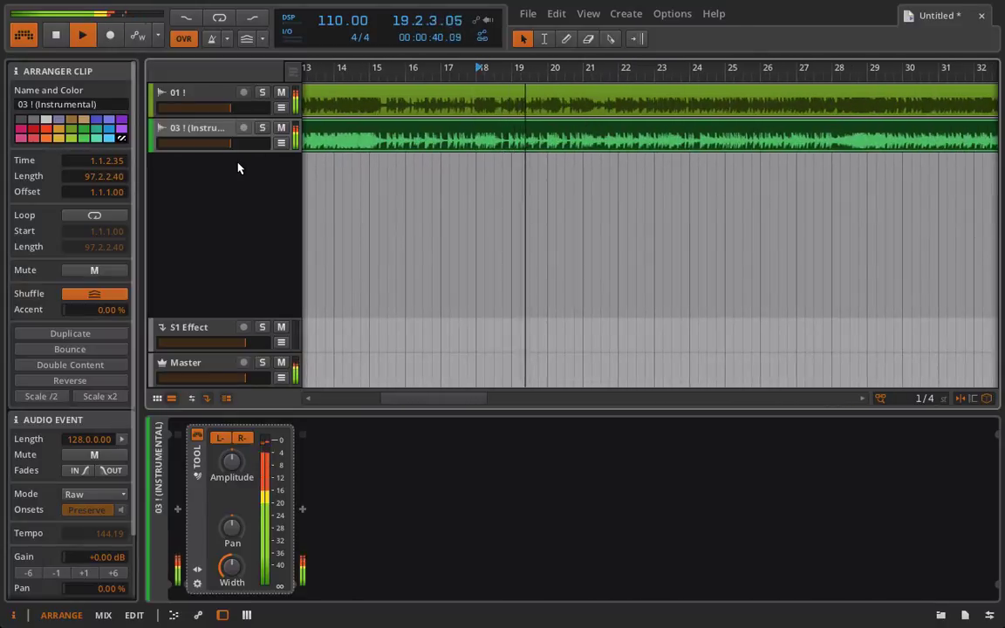
Add a new audio track with Master (Post-Fader) as its input and arm it for recording
right_click(256, 181)
click(283, 203)
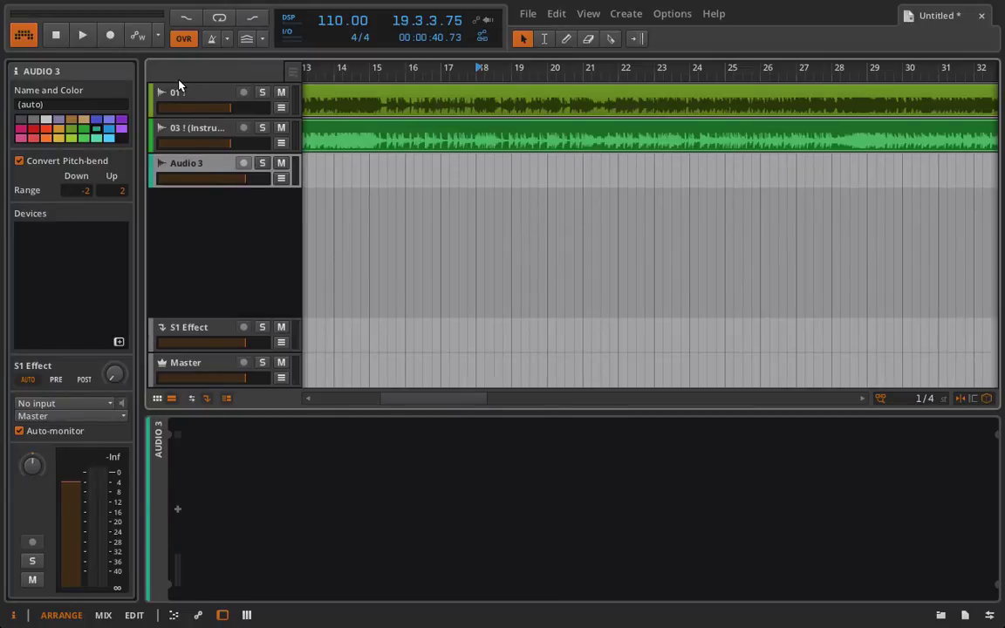
click(78, 404)
click(61, 531)
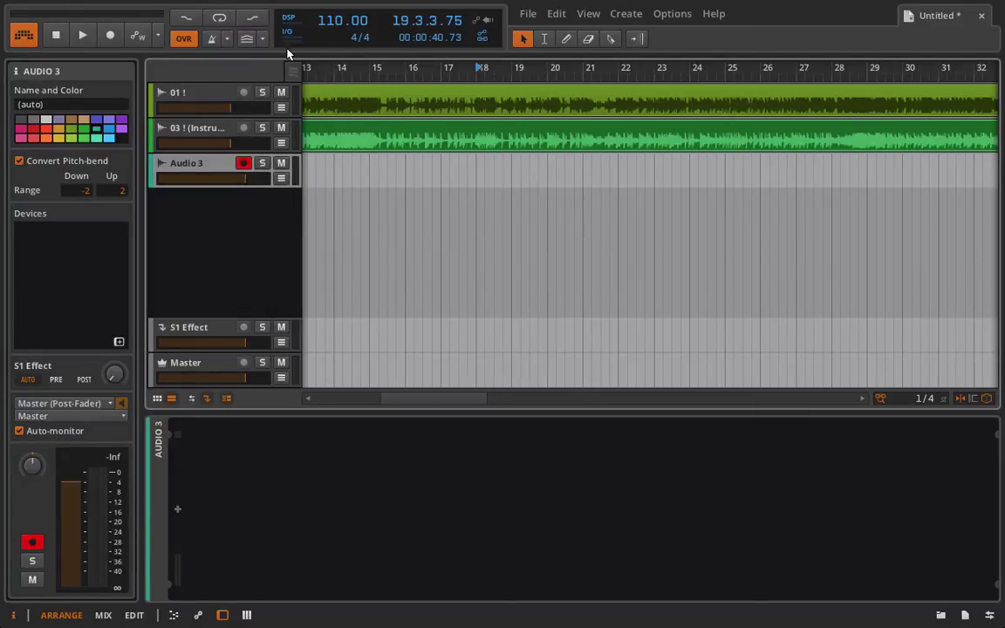
Record the phase-cancelled mix onto the Audio 3 track from bar 18 to the end of bar 30 and disarm the track
click(110, 35)
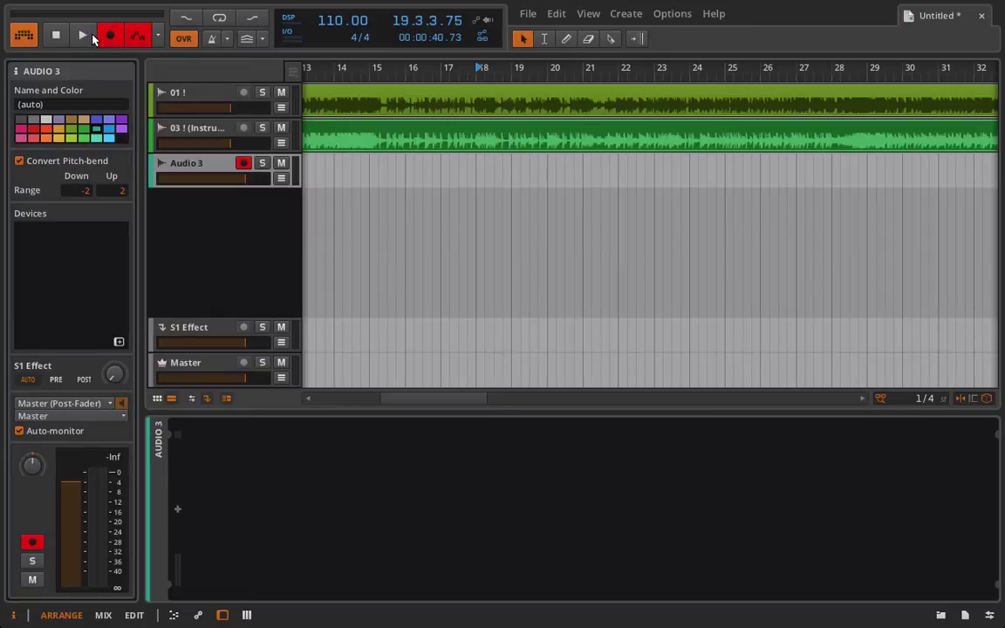
click(83, 35)
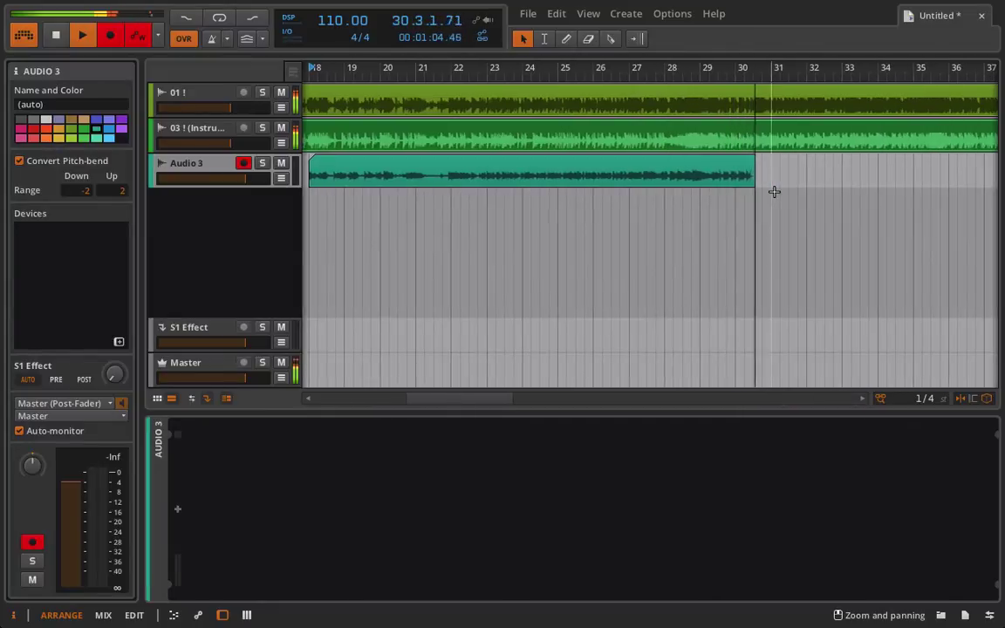
key(space)
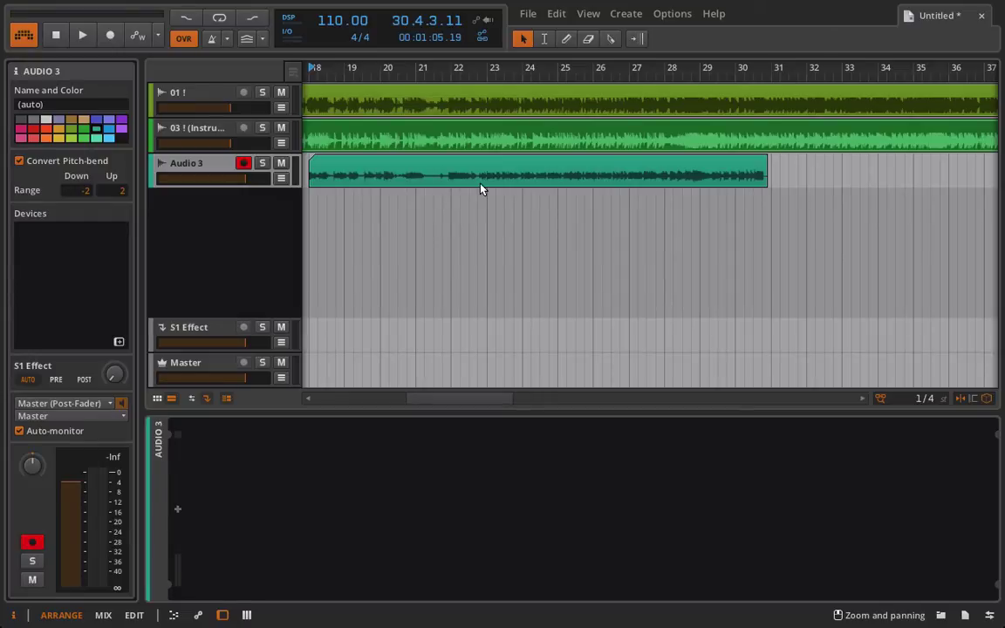
scroll(481, 189, left, 2)
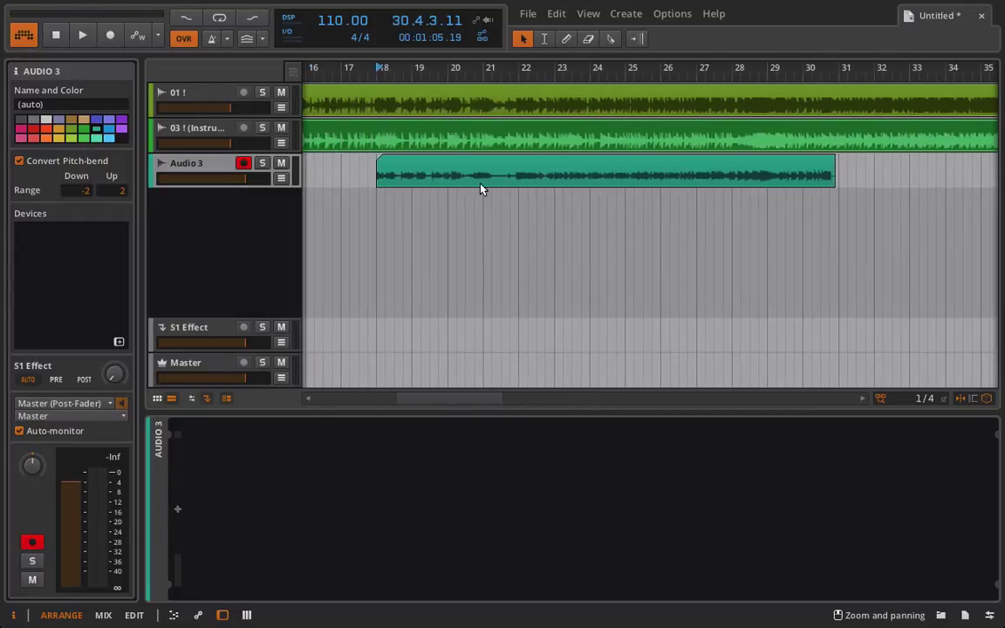
click(243, 164)
Play 01 ! soloed from bar 18, mute both source tracks, and play the recorded Audio 3 track soloed for comparison
click(261, 93)
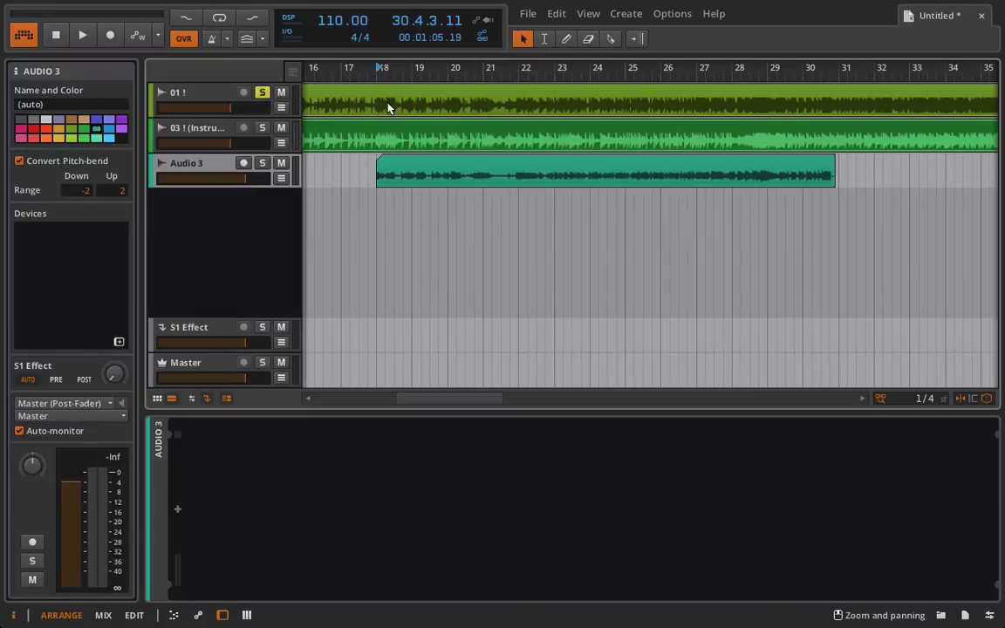
key(space)
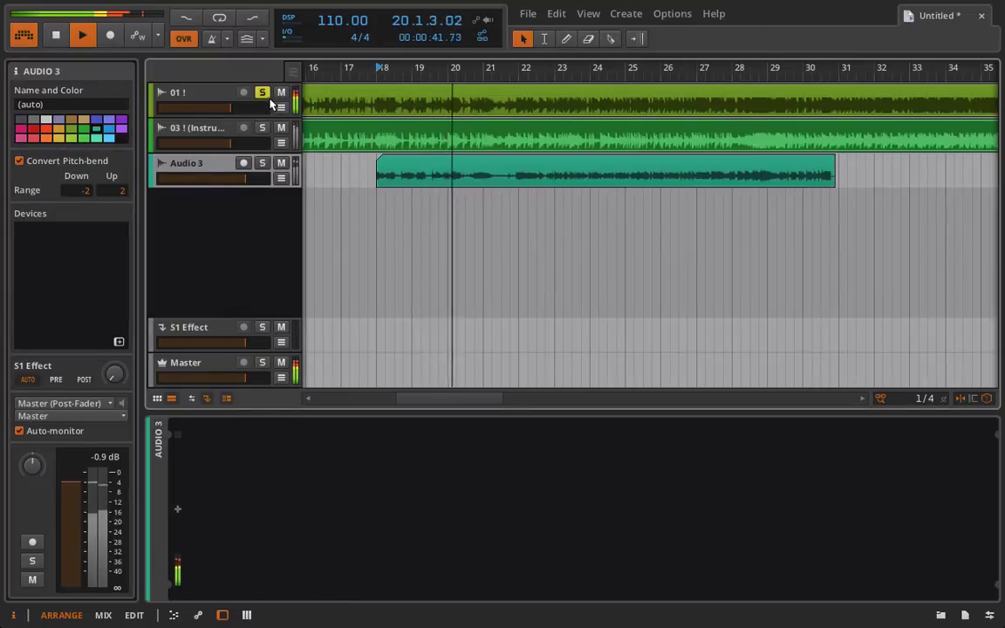
click(281, 127)
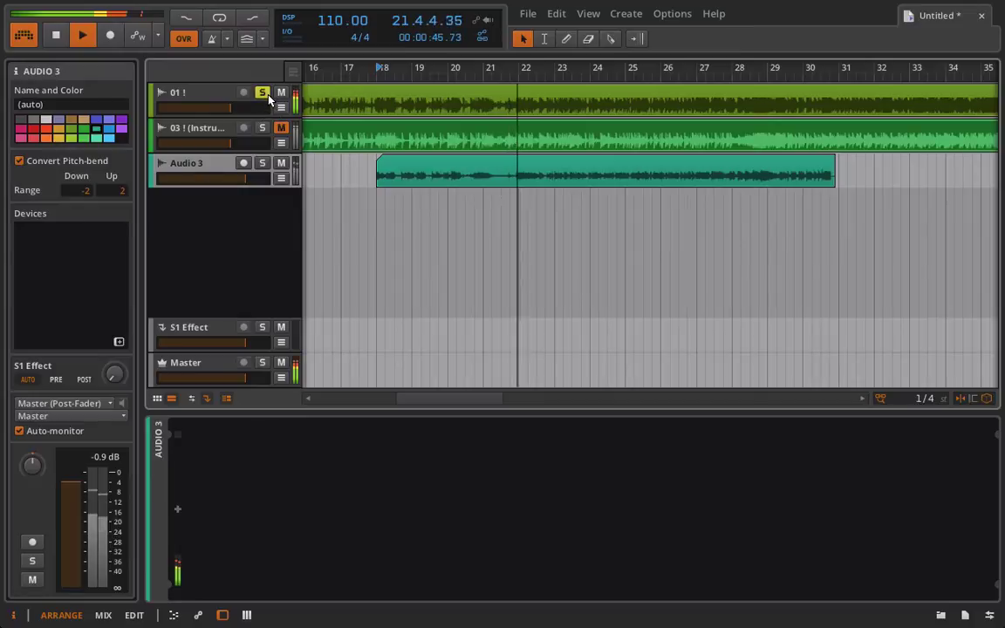
click(281, 92)
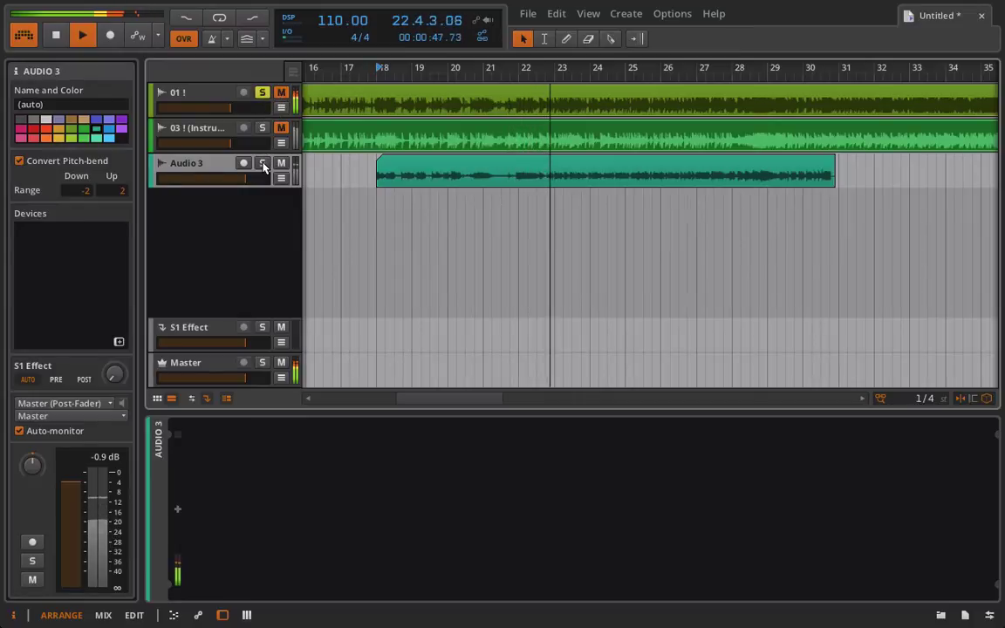
click(262, 163)
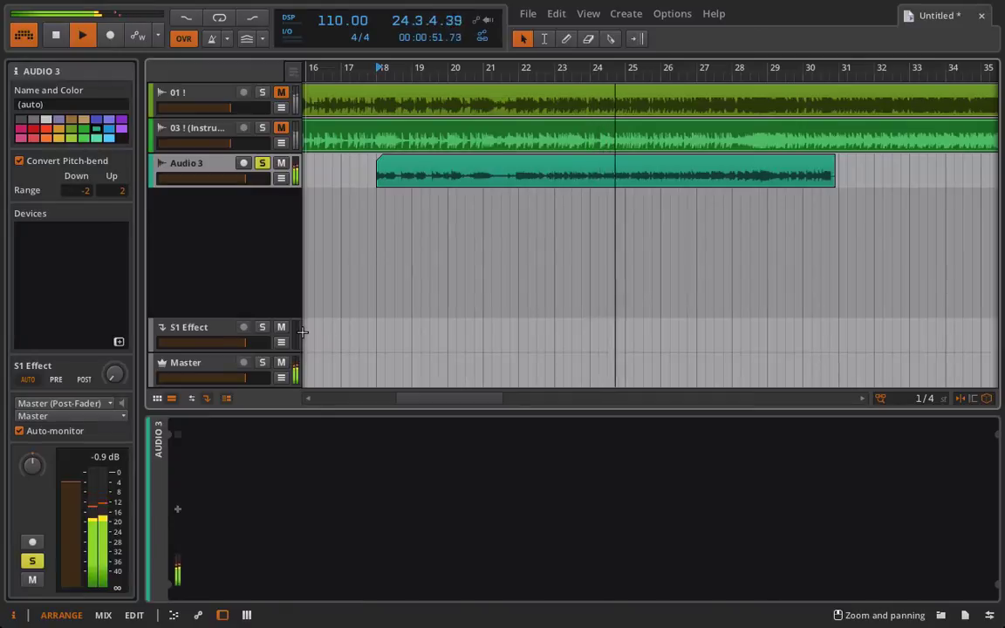
key(space)
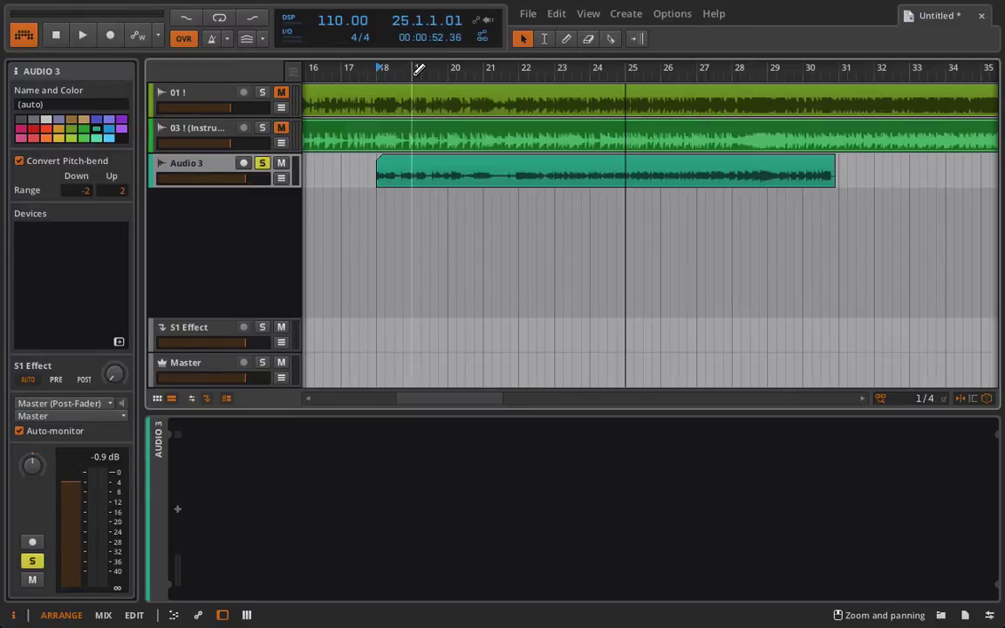
key(space)
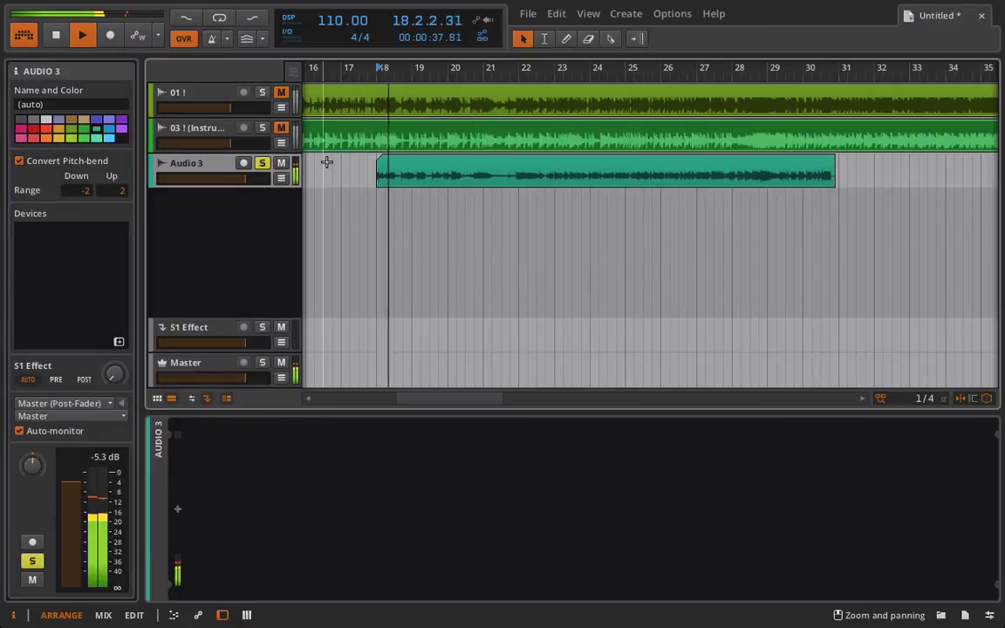
Delete the 01 ! and 03 ! (Instrumental) tracks, keeping only the recorded audio track
click(196, 98)
key(Delete)
key(Delete)
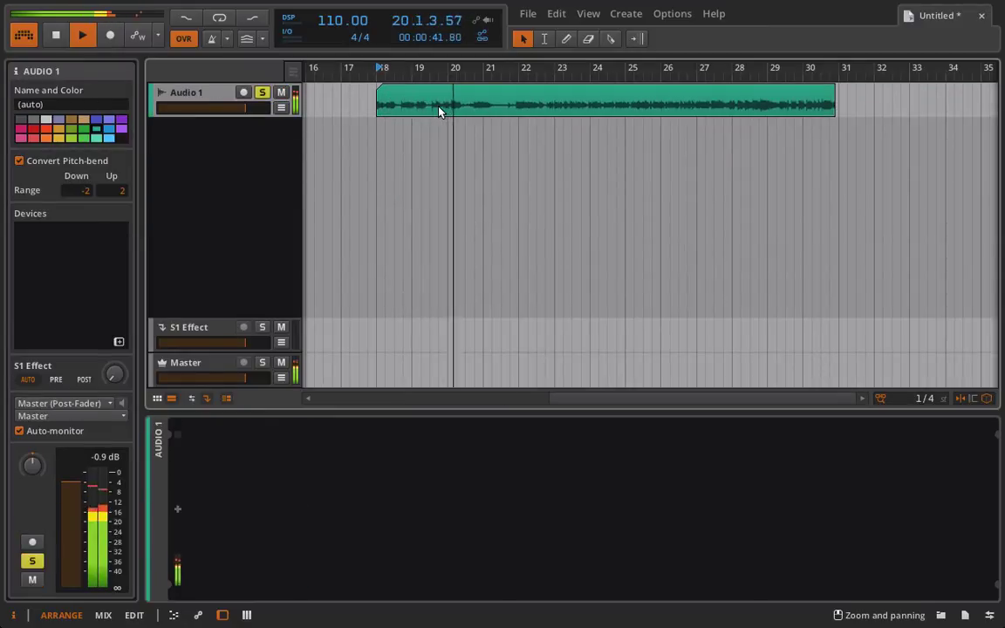
Stop playback and add a Mid-Side Split device to the recorded audio track
key(space)
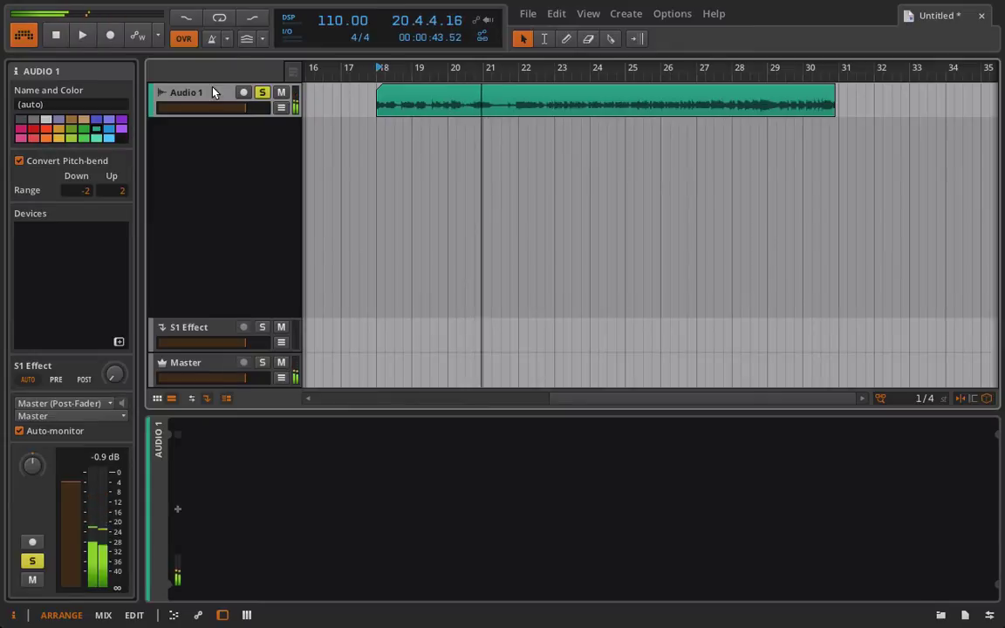
click(177, 512)
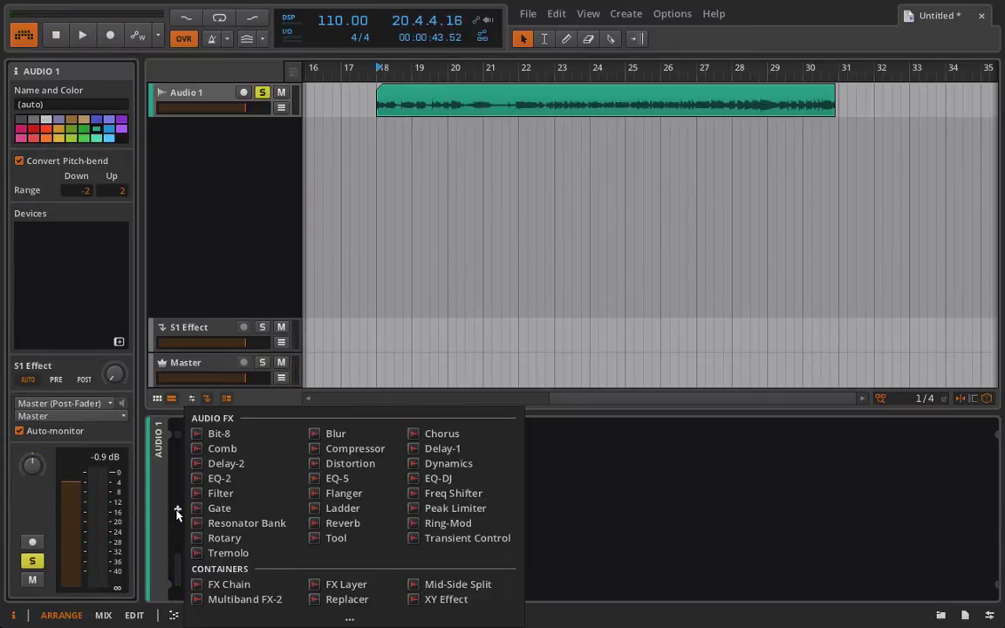
click(485, 586)
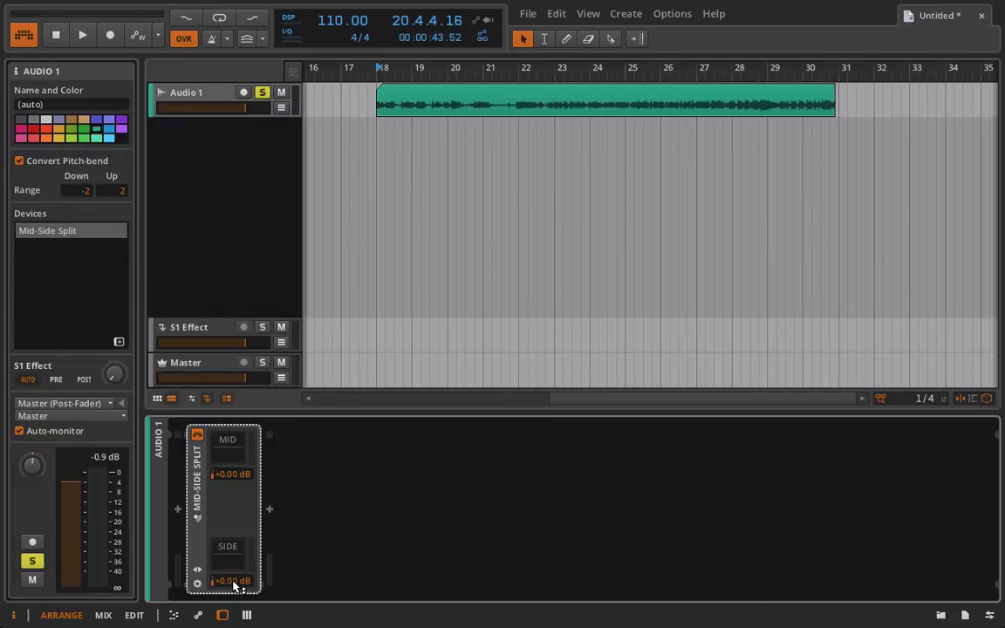
Play the recording and lower the Mid-Side Split's side level to -14.2 dB
key(space)
drag(234, 582, 234, 608)
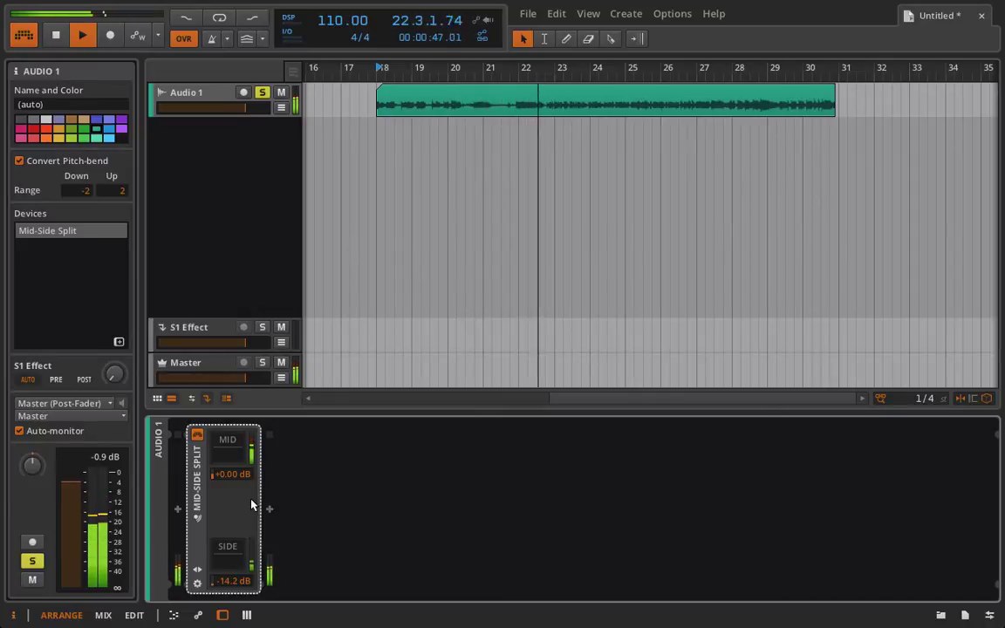
key(space)
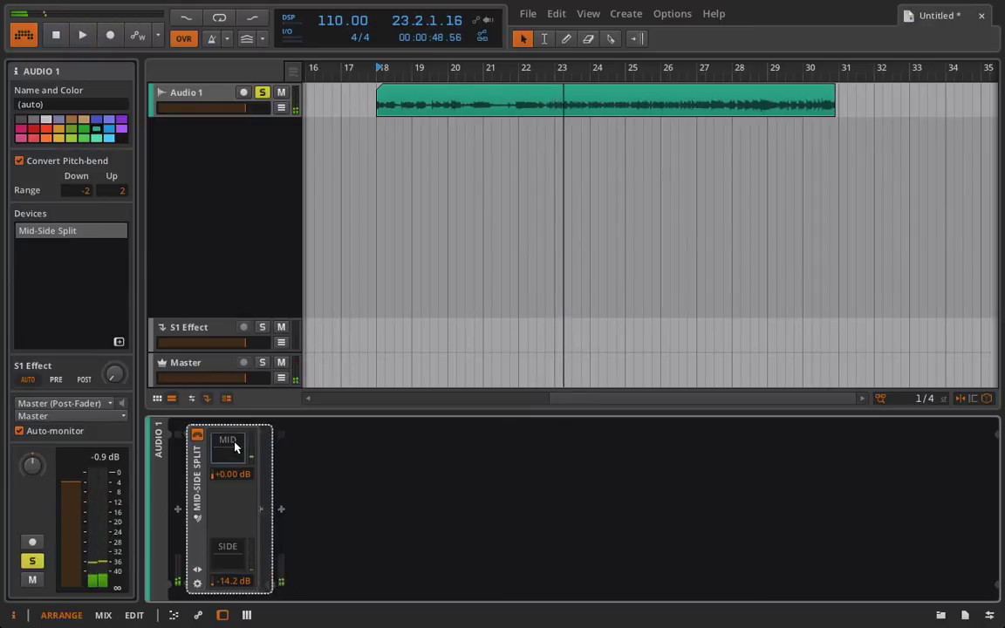
Add a Tool device to both the mid and the side chain and try out the mid Tool's Amplitude control
click(233, 462)
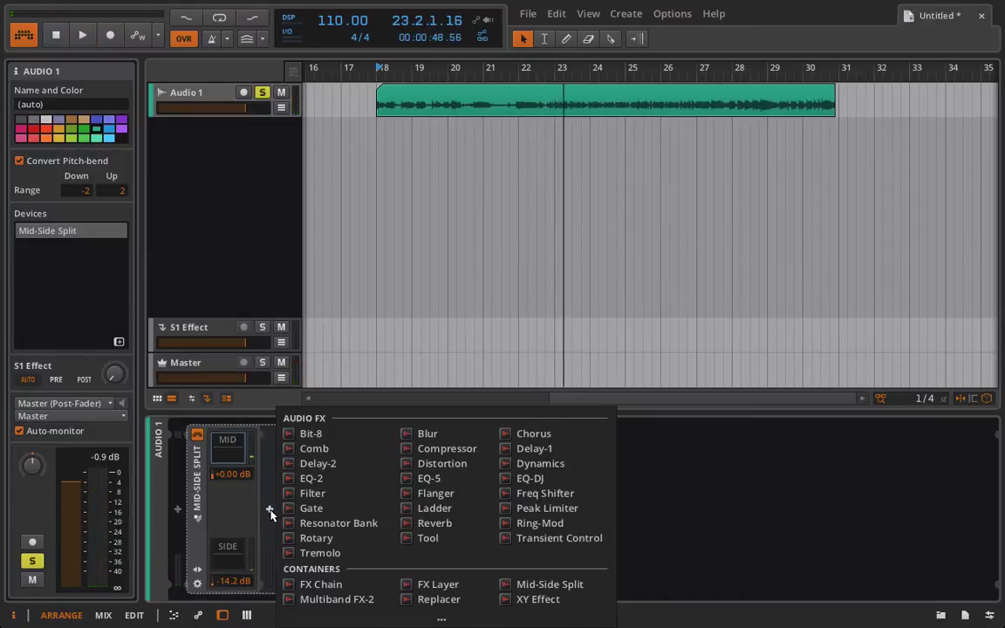
click(428, 538)
click(241, 547)
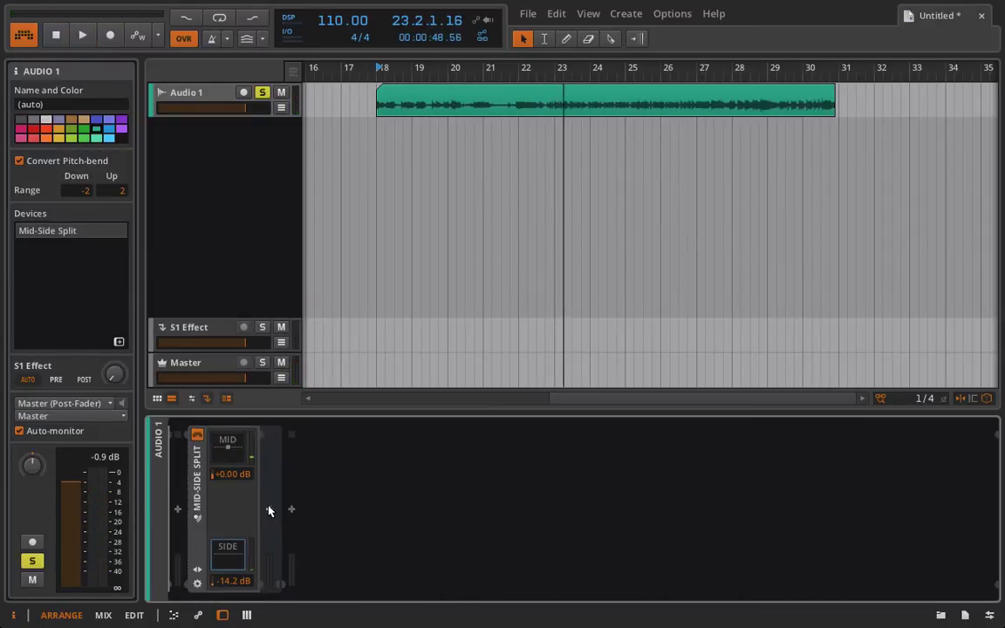
click(270, 511)
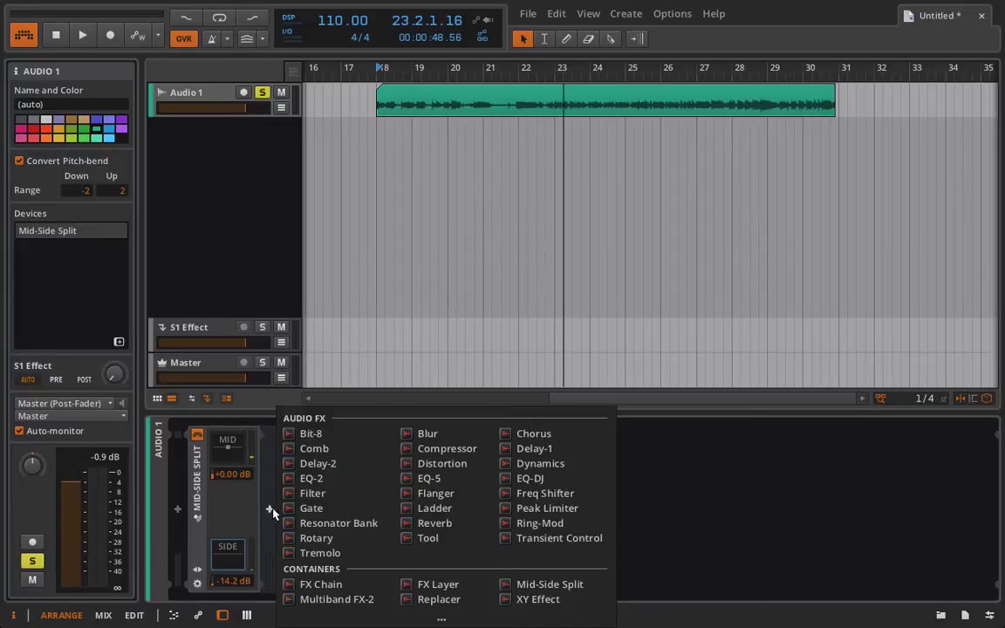
click(429, 537)
click(235, 450)
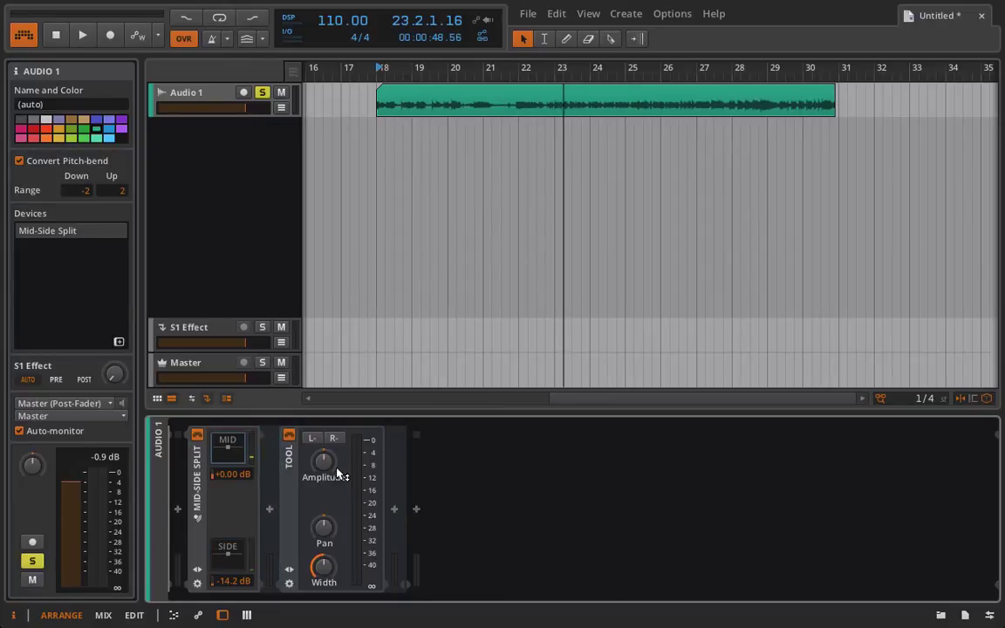
drag(327, 469, 328, 466)
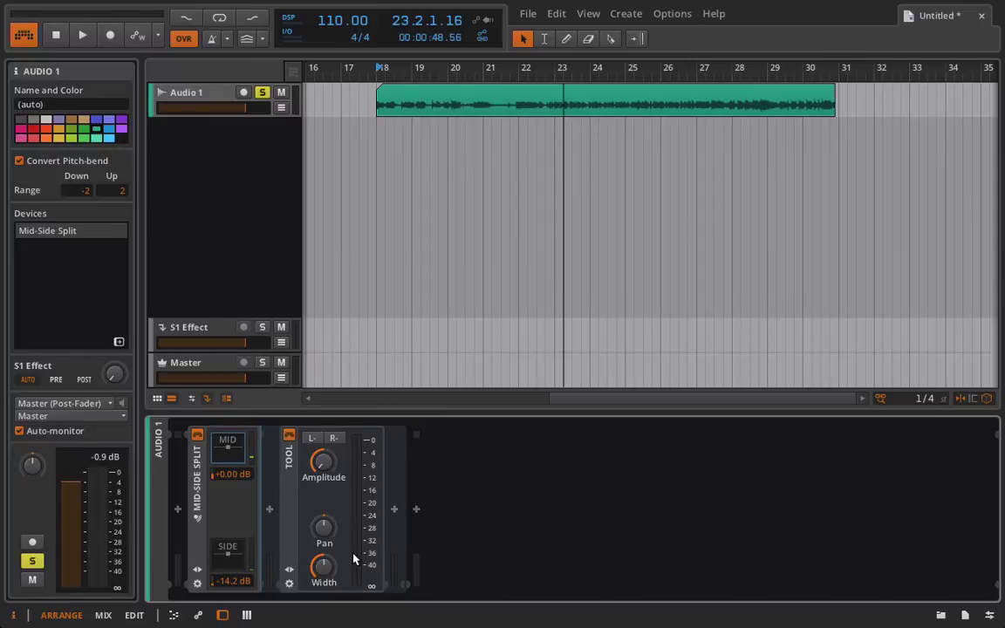
click(229, 552)
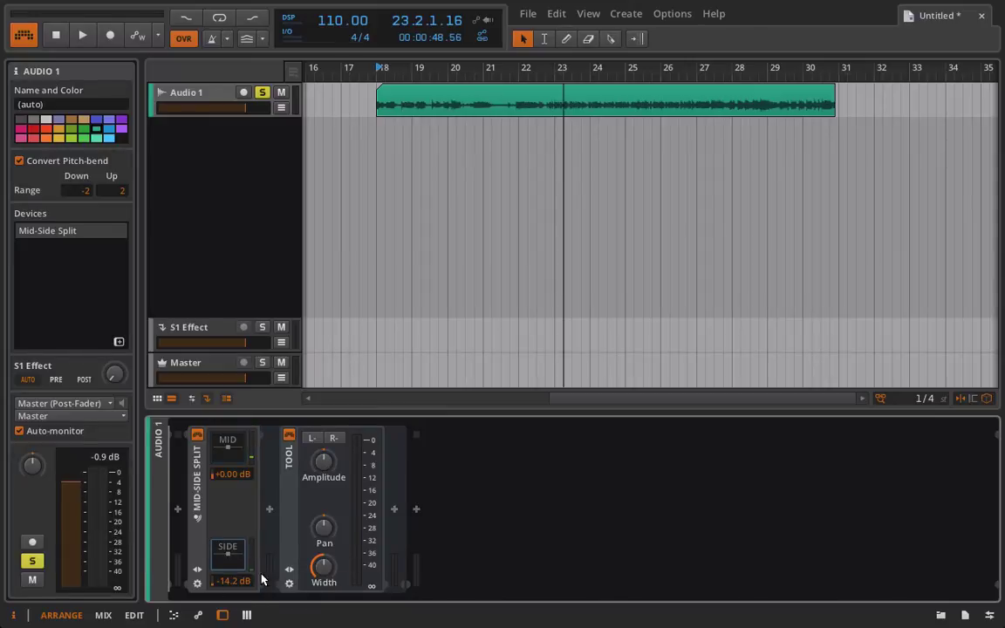
Reset the side level to 0 dB and lower it to -8.64 dB while playing the recording
double_click(234, 581)
text(0)
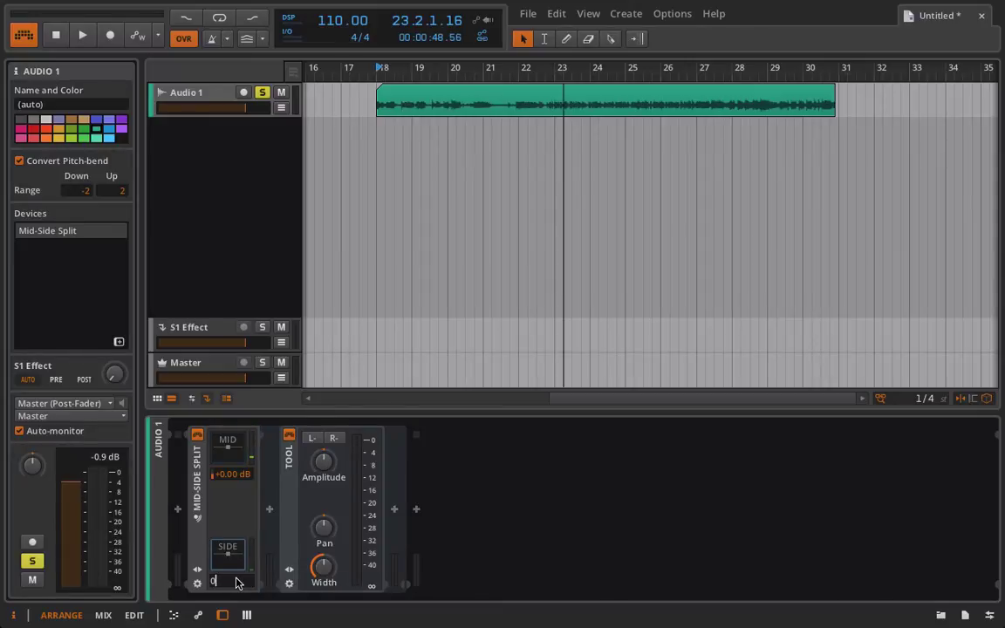
key(Return)
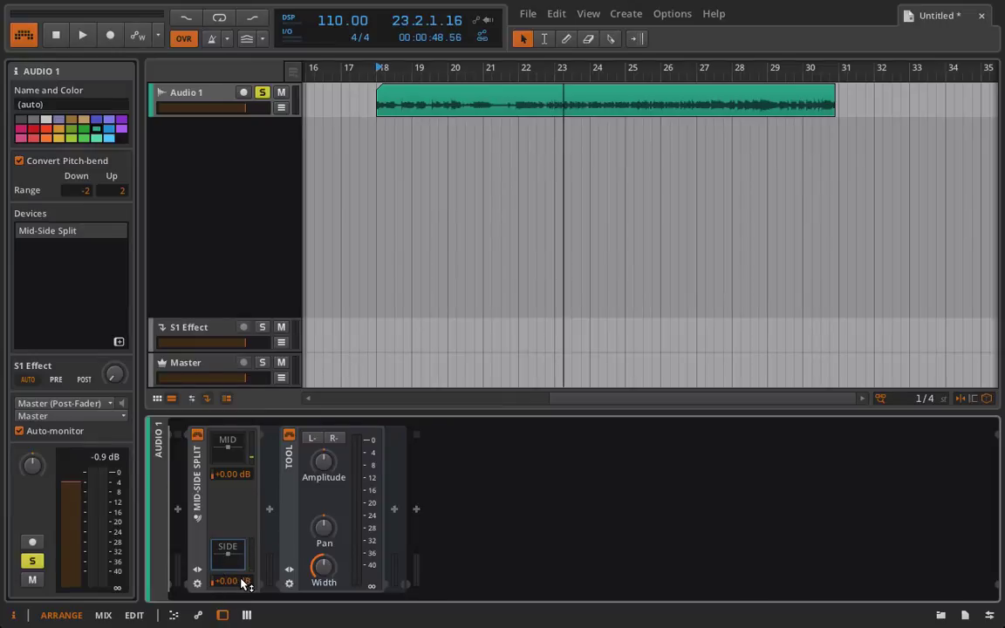
key(space)
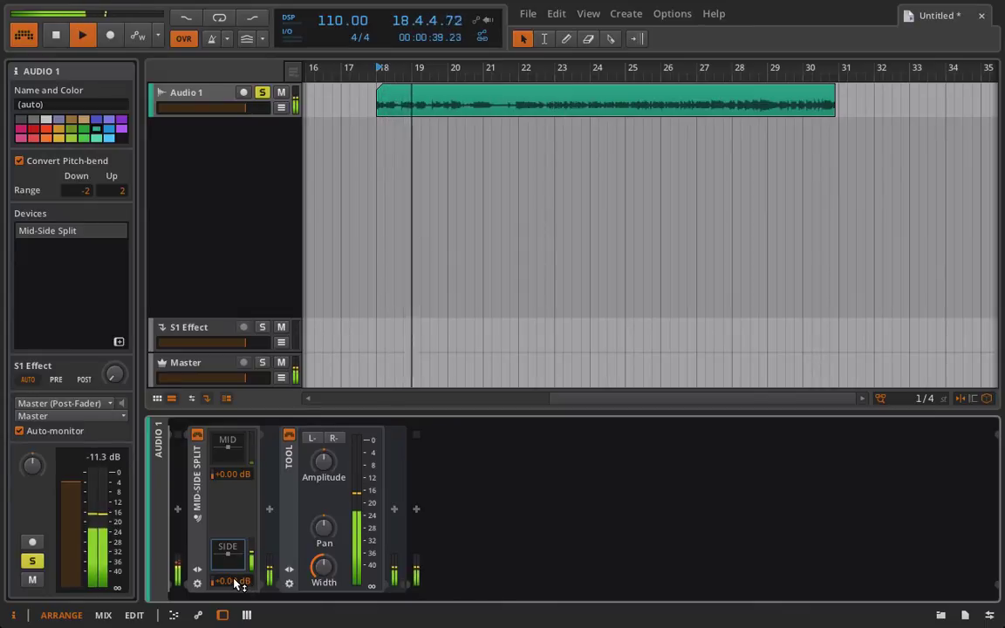
mouse_move(236, 582)
mouse_down()
mouse_move(236, 611)
mouse_move(235, 600)
mouse_up()
key(space)
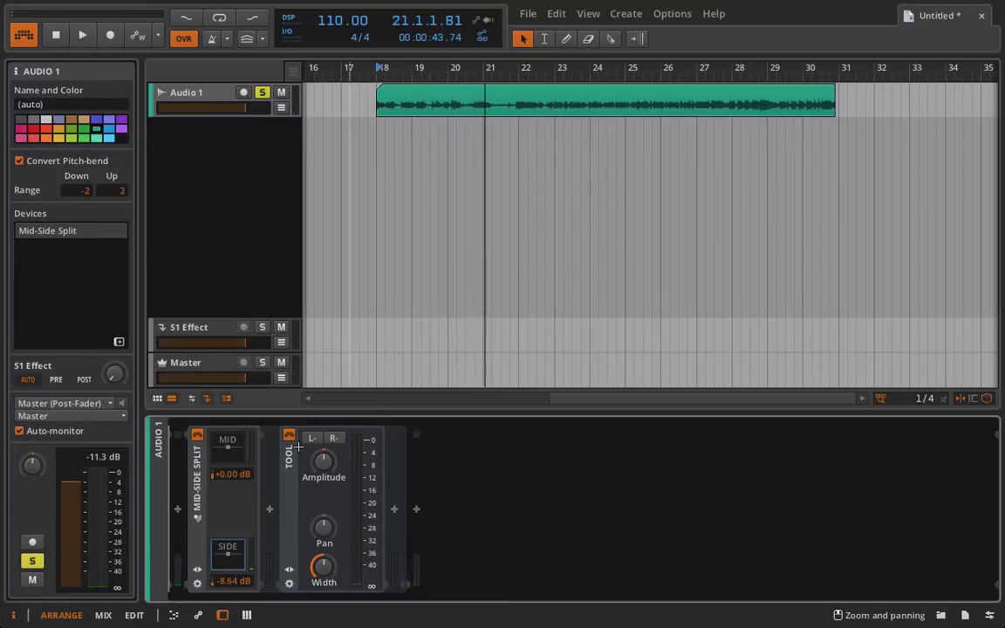
Set the Mid-Side Split's side level to exactly -10 dB
double_click(235, 582)
key(BackSpace)
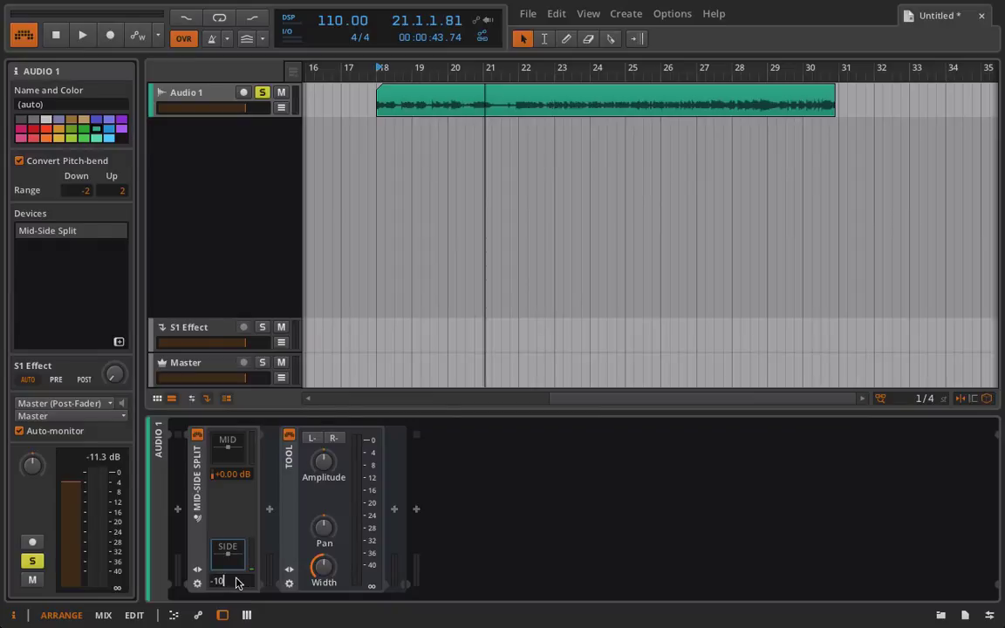
key(Return)
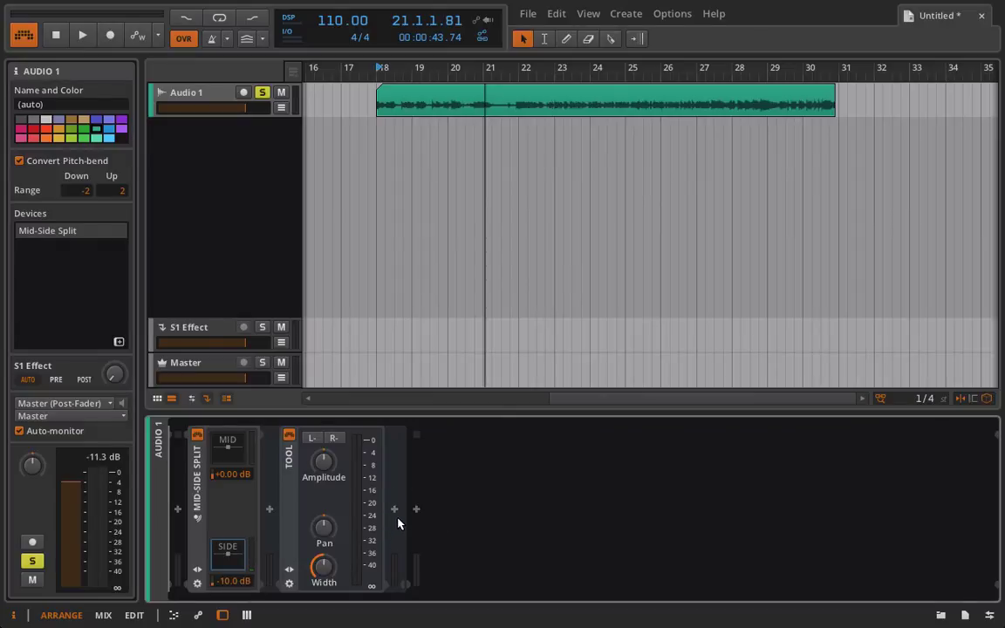
Add an EQ-5 after the side chain's Tool and change its band 1 to highpass12
click(394, 510)
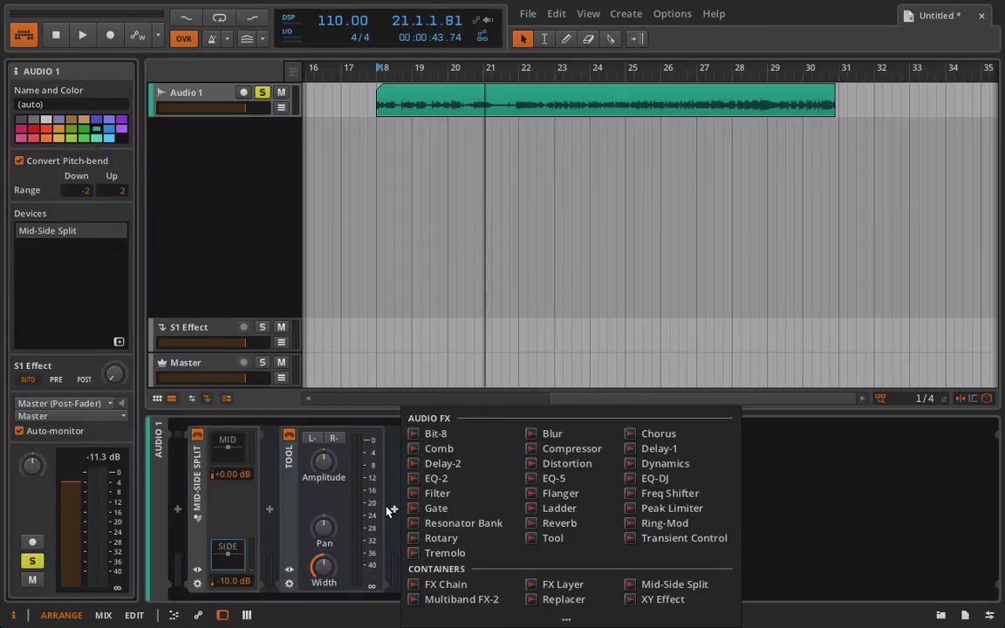
click(550, 478)
click(473, 533)
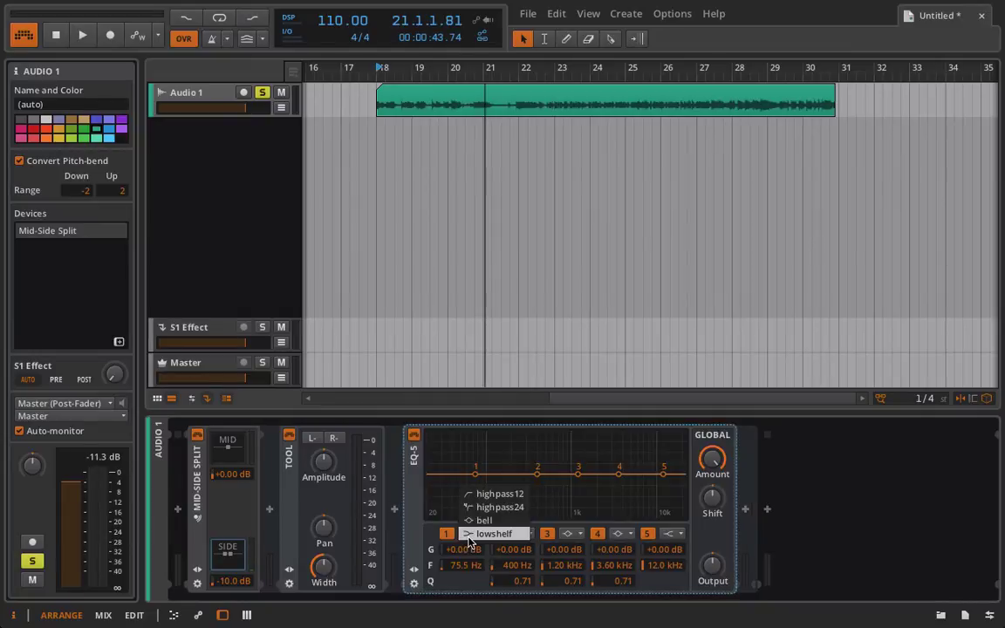
click(500, 495)
During playback, set the side EQ's highpass to about 376 Hz and cut band 4 by 9.5 dB at 1.76 kHz
key(space)
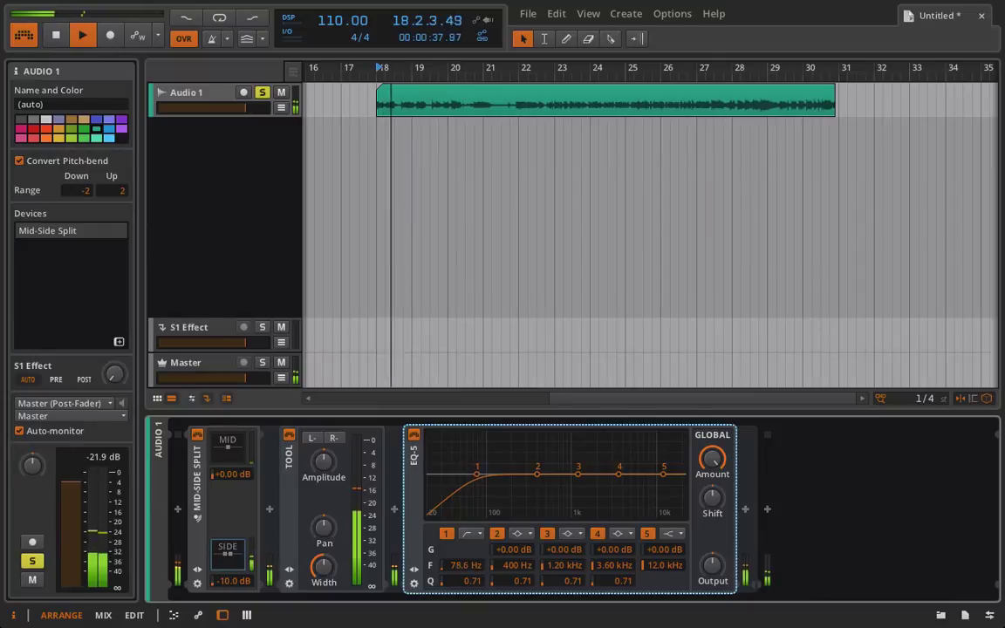
drag(467, 565, 467, 513)
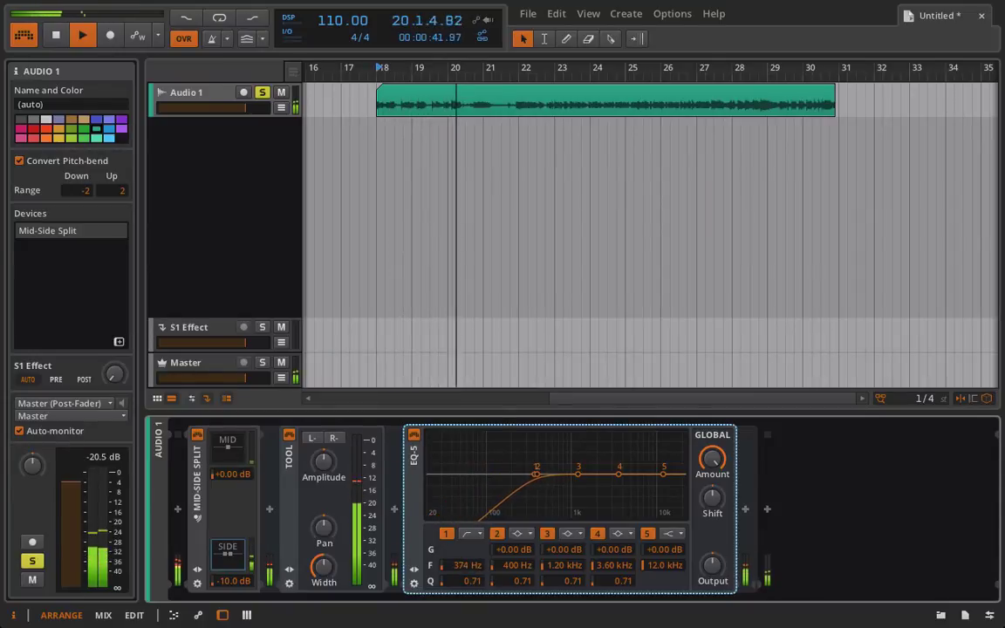
drag(620, 472, 592, 491)
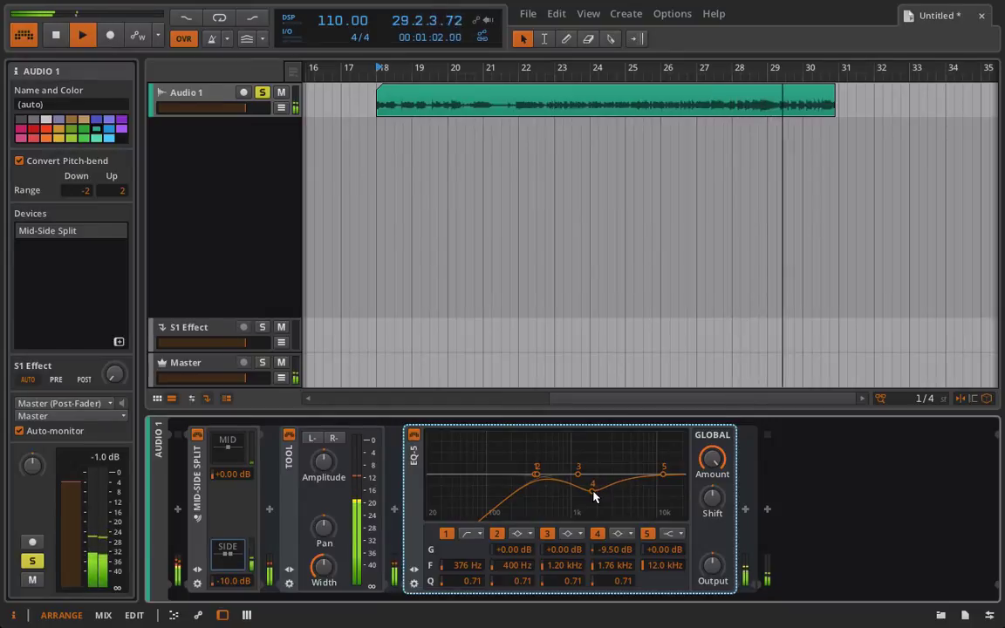
key(space)
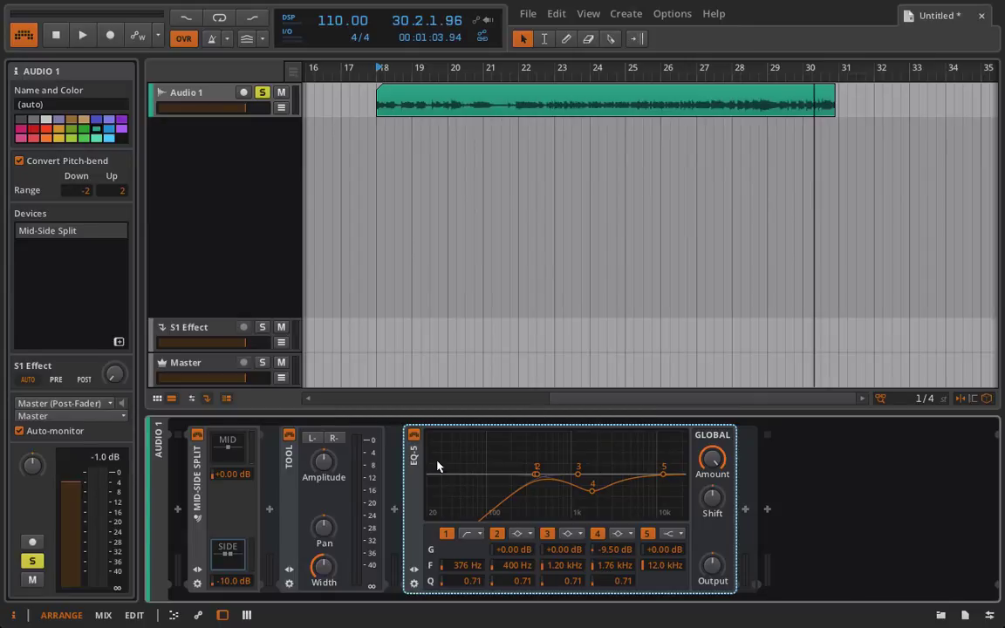
Switch to the mid chain, add an EQ-5 after its Tool and change band 1 to highpass24
key(Delete)
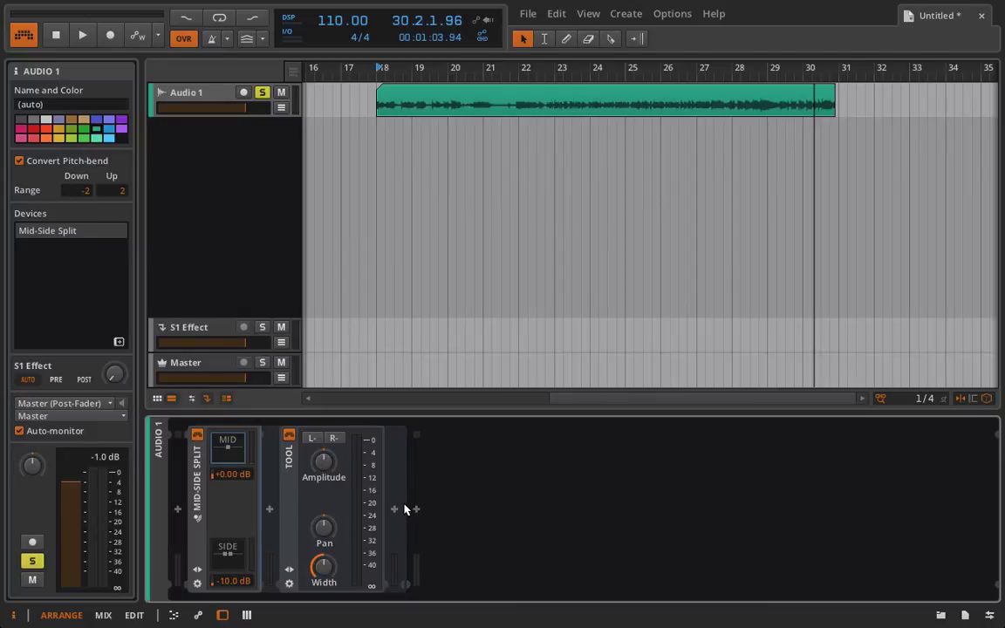
key(space)
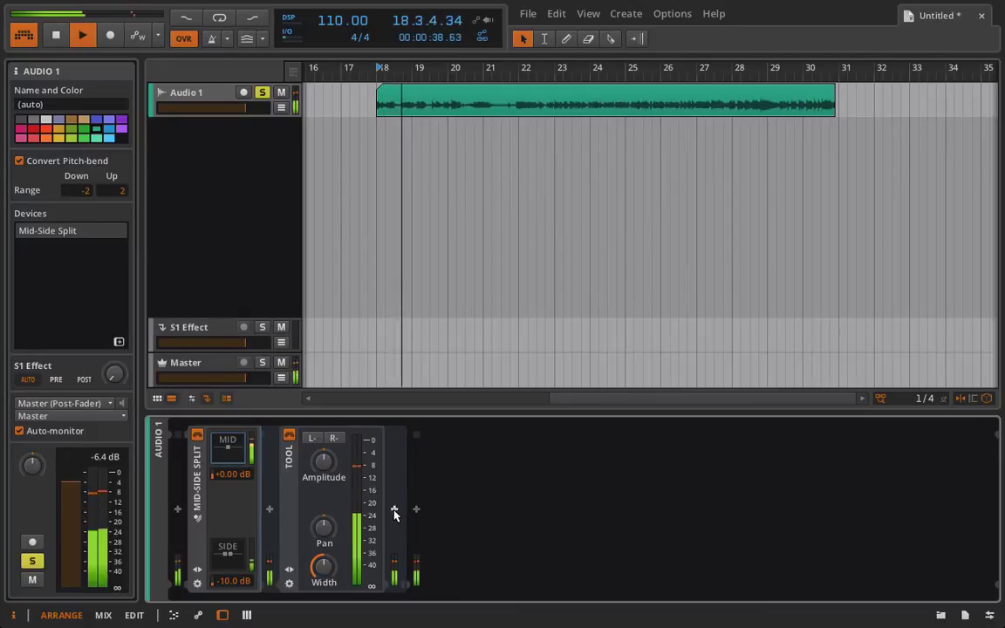
key(space)
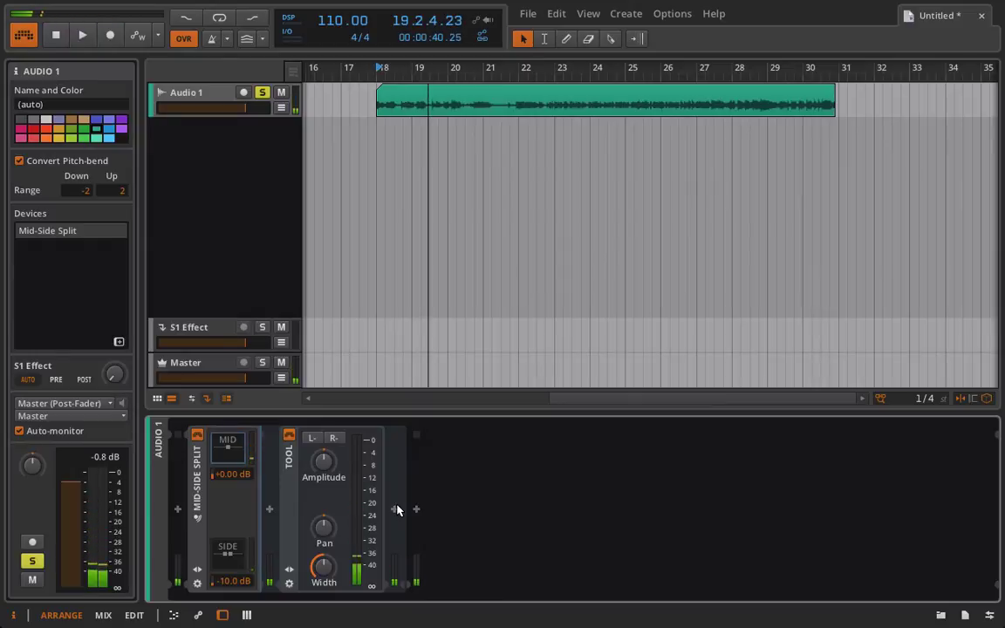
click(393, 512)
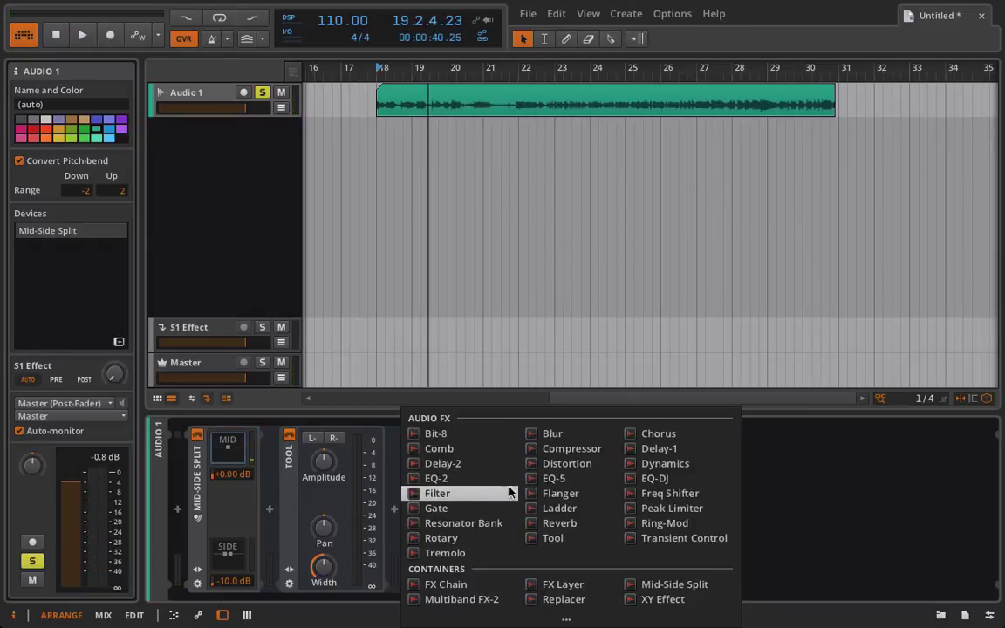
click(552, 478)
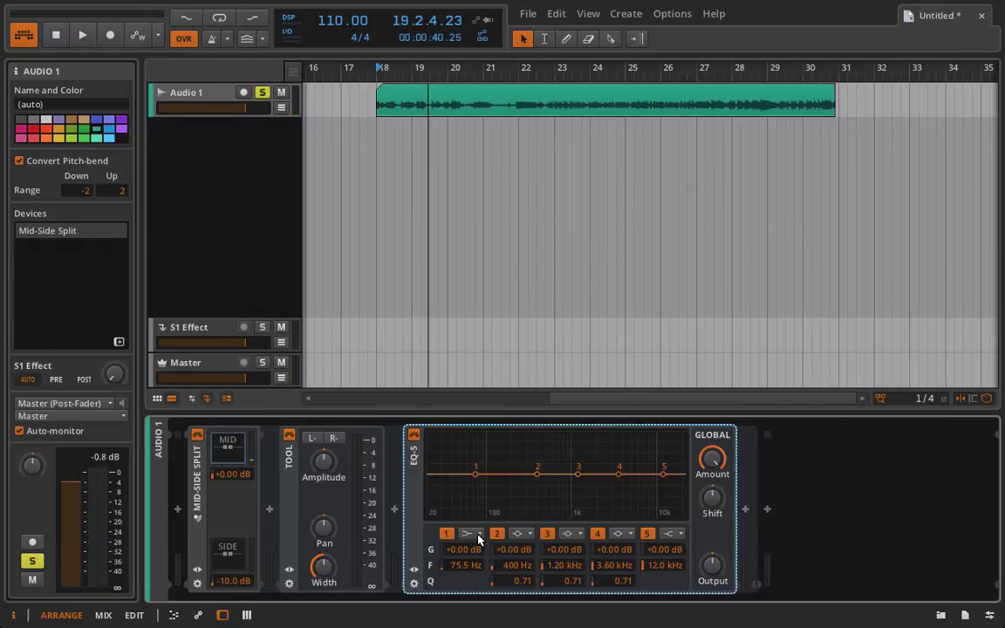
click(480, 533)
click(499, 507)
During playback, set the mid EQ's highpass to about 290 Hz and cut band 4 by 7.8 dB at 675 Hz
key(space)
drag(466, 566, 467, 529)
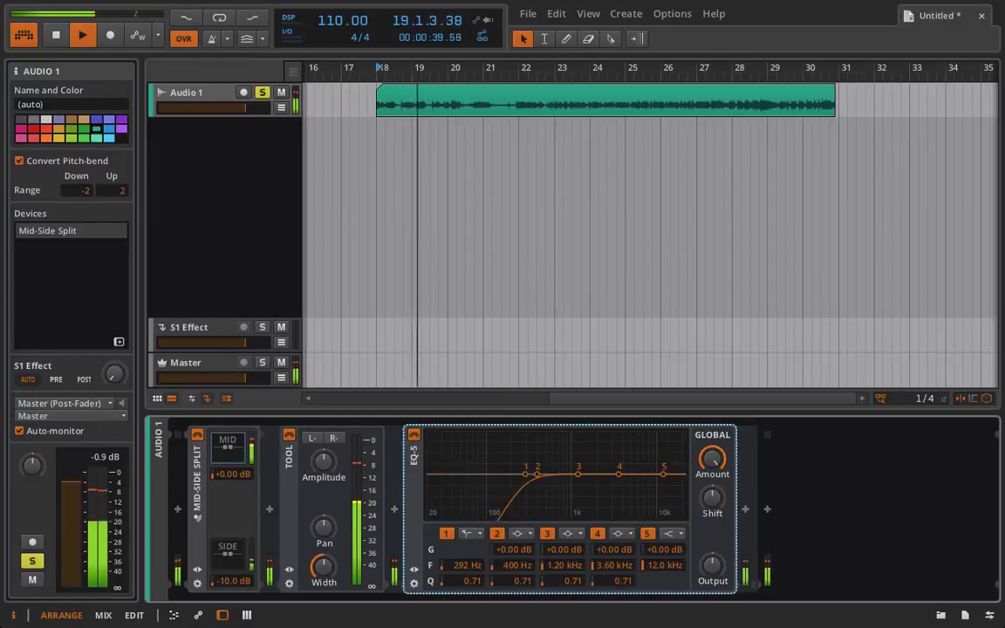
drag(619, 476, 590, 463)
key(space)
Play from bar 18 and cut the mid EQ's band 3 by 14 dB at 5.86 kHz with a Q of 8.12
key(space)
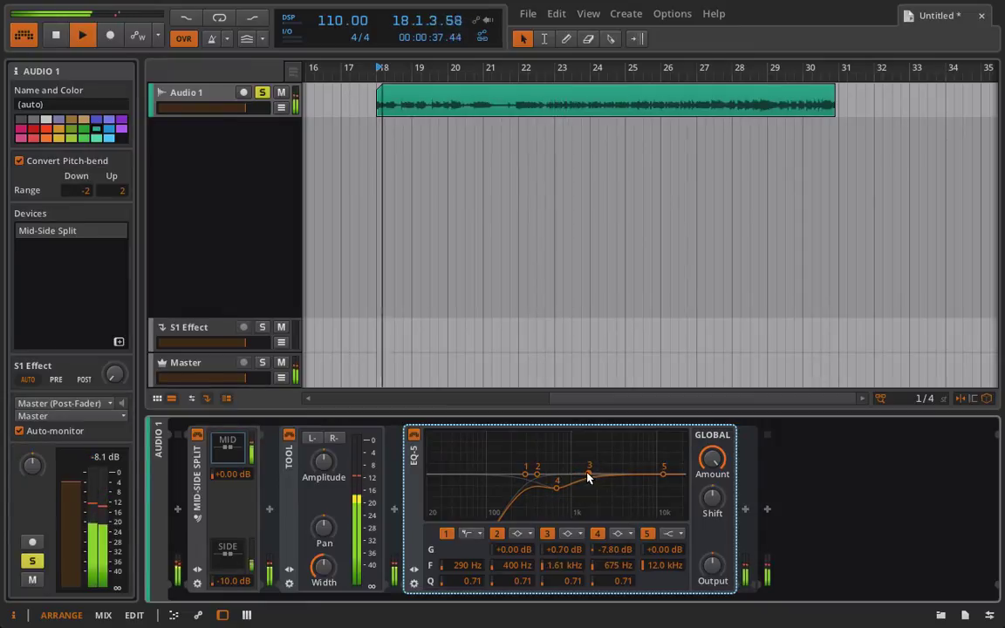
drag(573, 587, 637, 493)
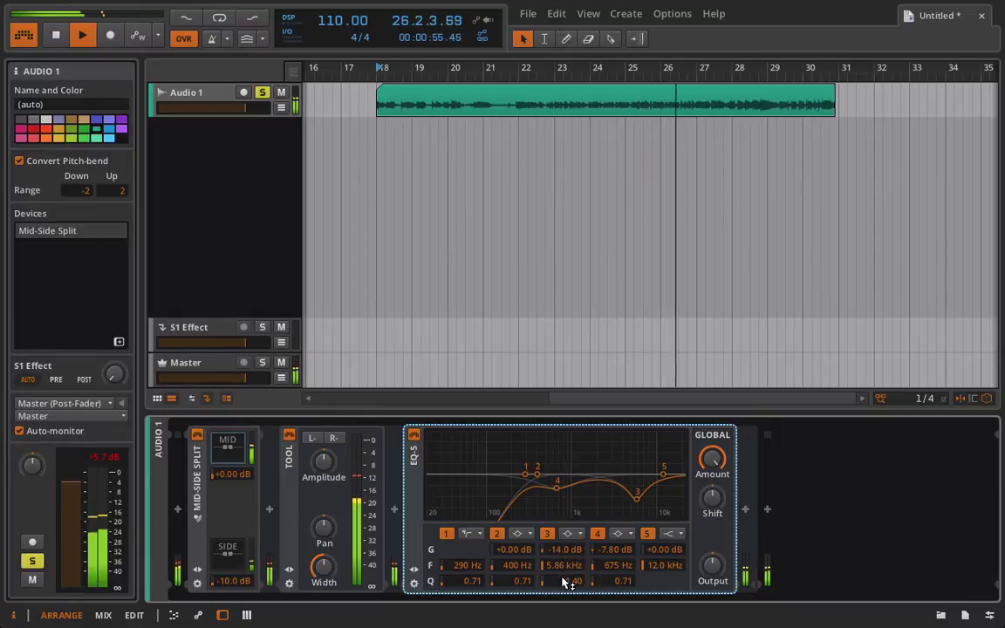
drag(571, 592, 571, 550)
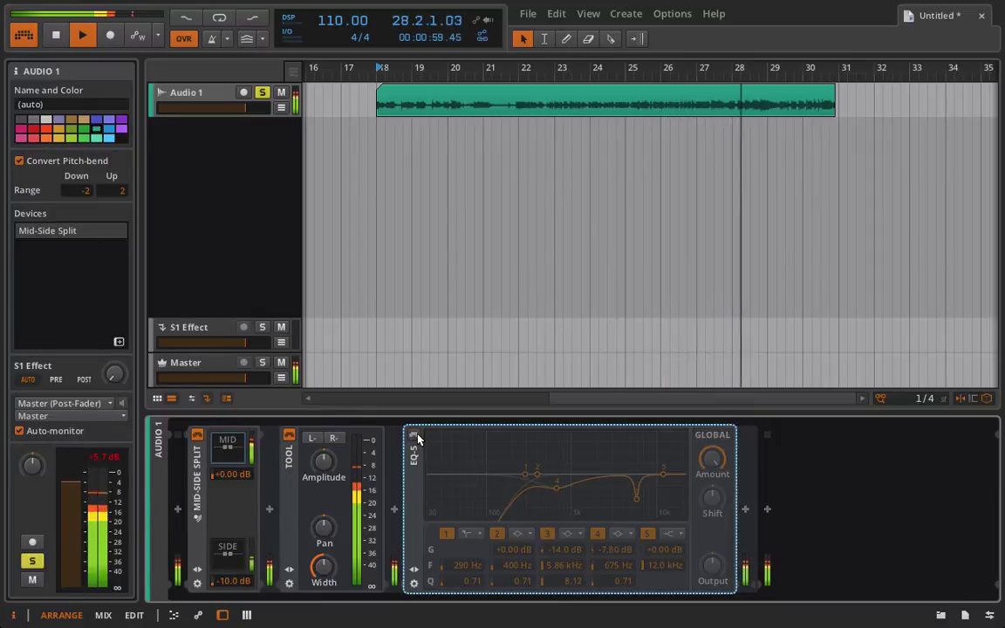
Adjust the mid EQ's band 4 to -1.8 dB at 574 Hz and band 5 to -4 dB at 15.4 kHz
drag(556, 483, 551, 480)
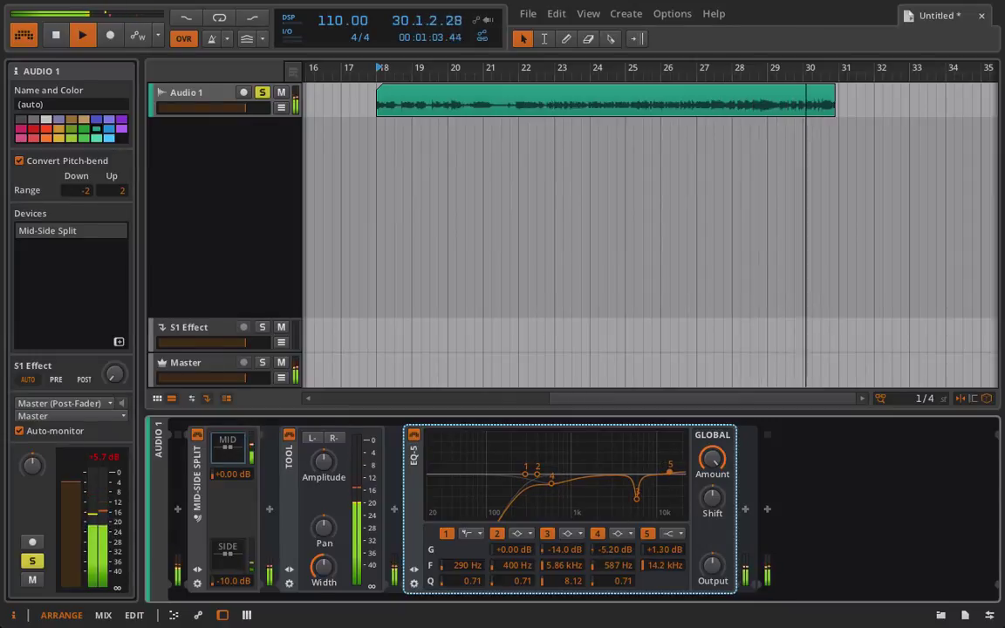
drag(663, 472, 675, 488)
drag(551, 482, 550, 479)
key(space)
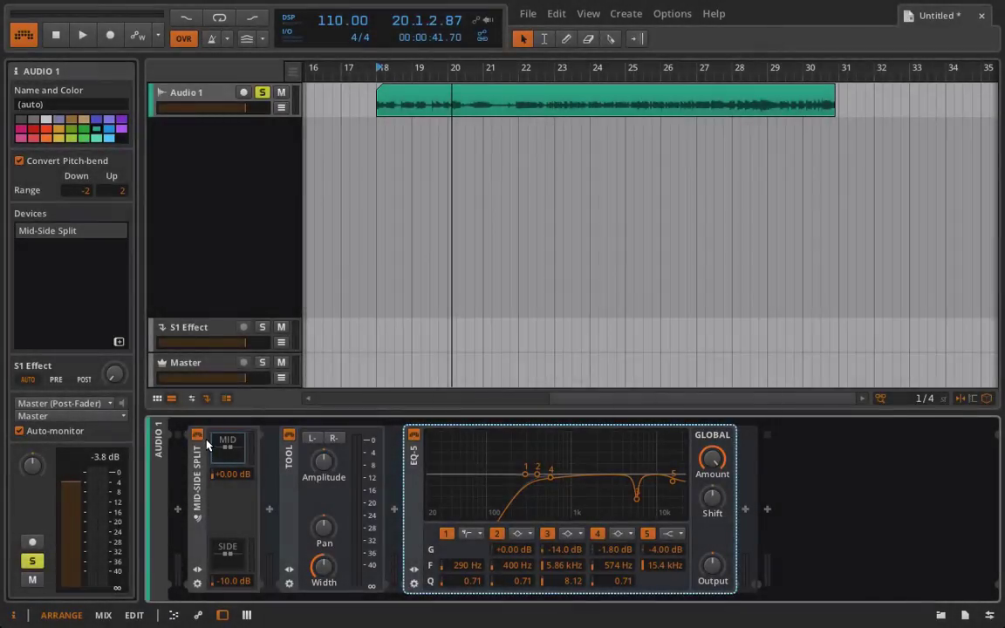
Play from bar 18 and compare the sound with the Mid-Side Split bypassed and enabled
key(space)
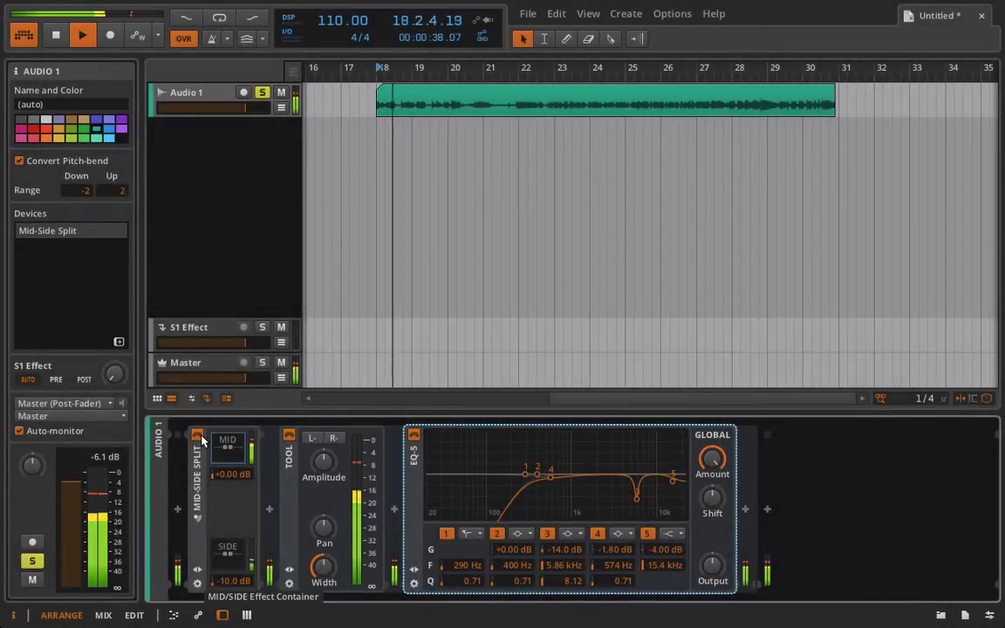
click(198, 436)
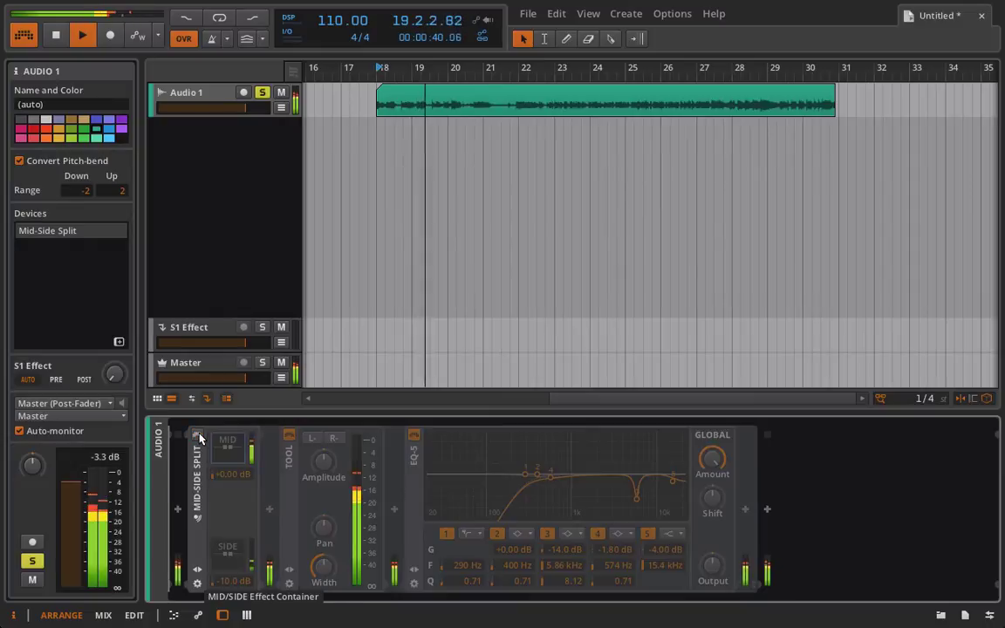
click(198, 435)
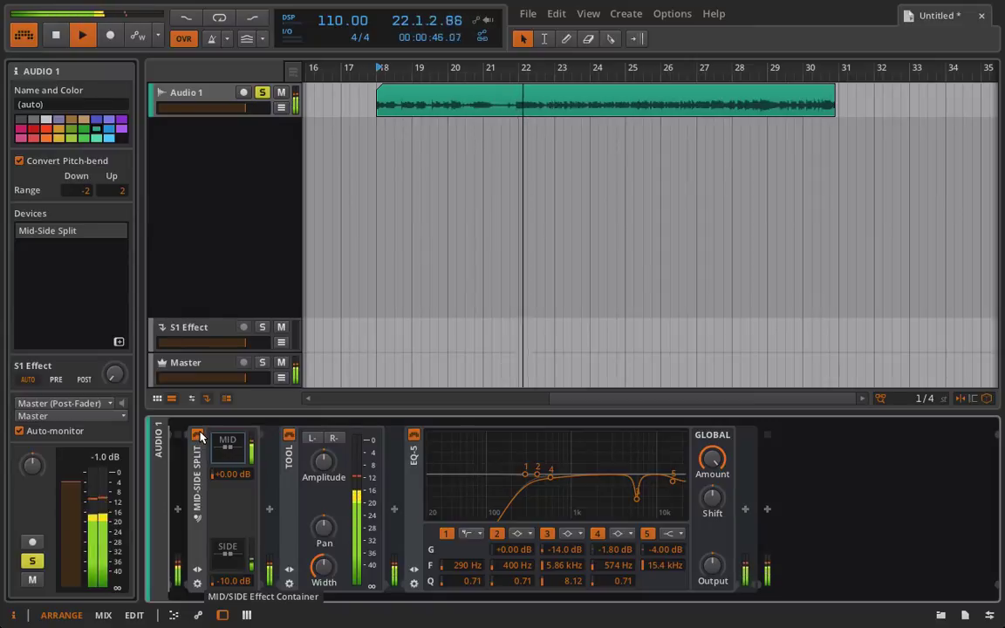
key(space)
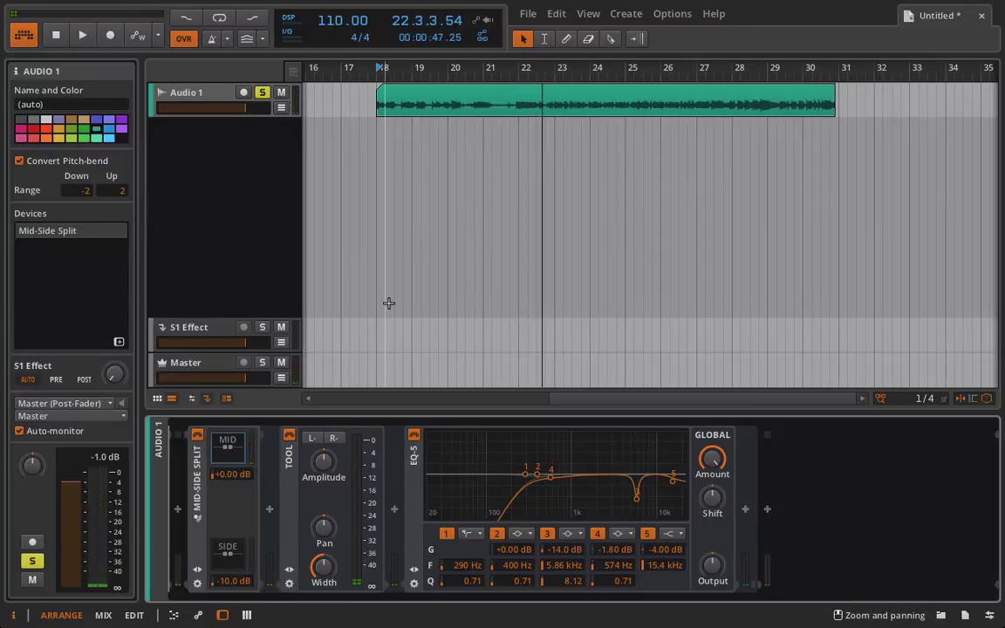